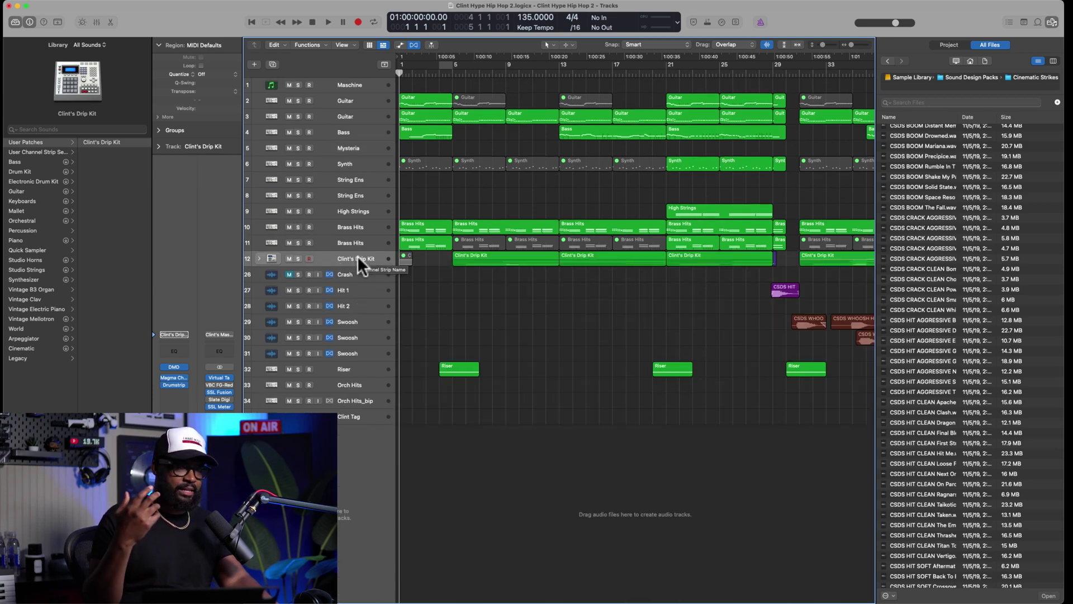
Step: Select the Clint's Drip Kit track and examine its plug-in inserts on the channel strip
{"action": "left_click", "coordinate": [258, 257]}
{"action": "left_click", "coordinate": [258, 258]}
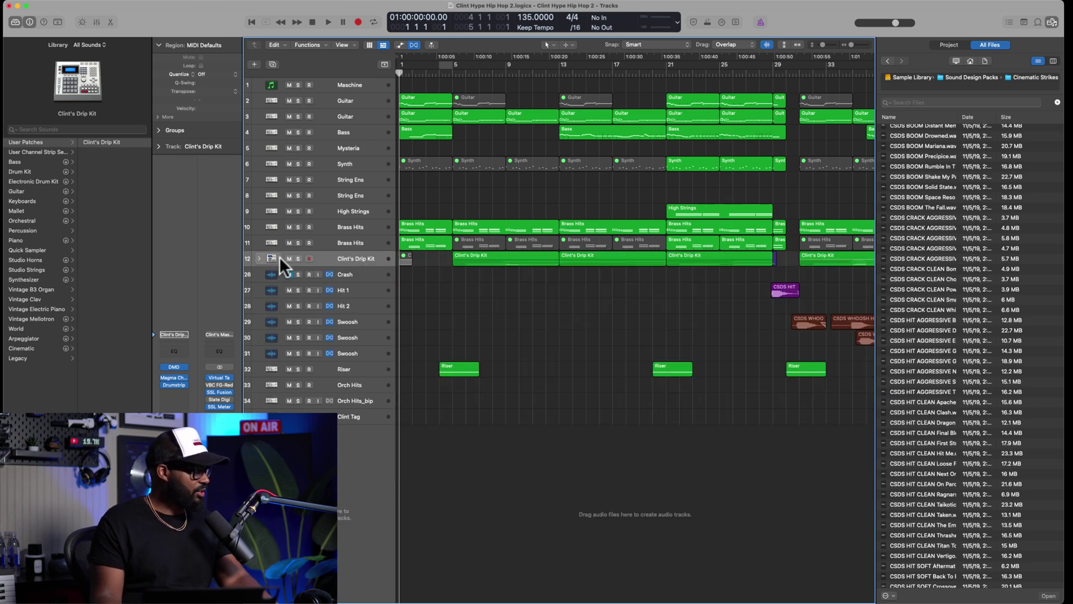
{"action": "left_click", "coordinate": [366, 259]}
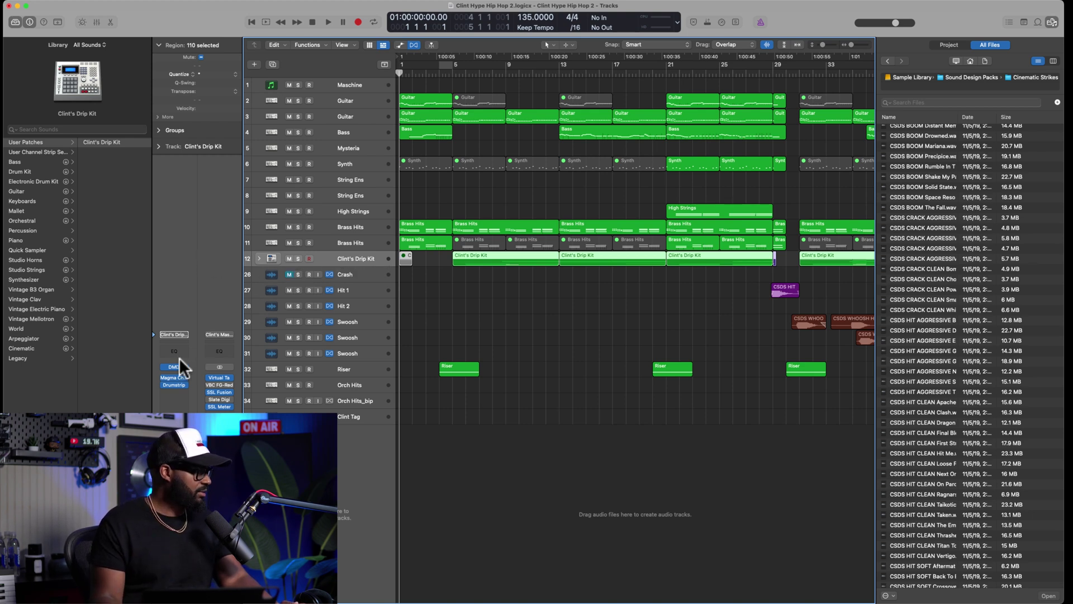
{"action": "left_click", "coordinate": [180, 391]}
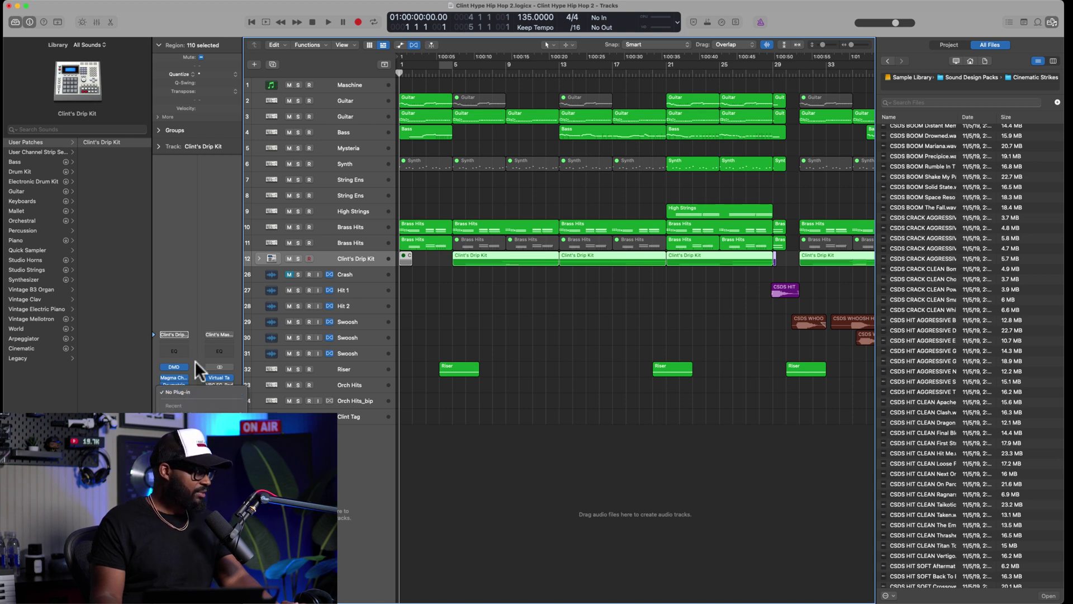
{"action": "left_click", "coordinate": [183, 377]}
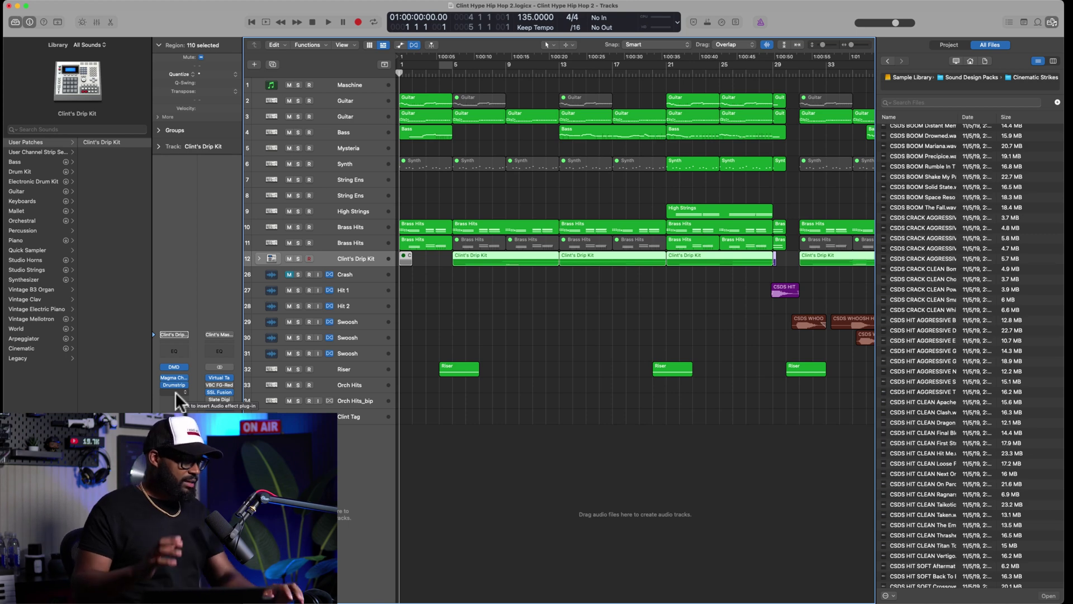
Step: Expand the Clint's Drip Kit track stack and go through its individual drum tracks from 808 to Cym Swell
{"action": "left_click", "coordinate": [258, 257]}
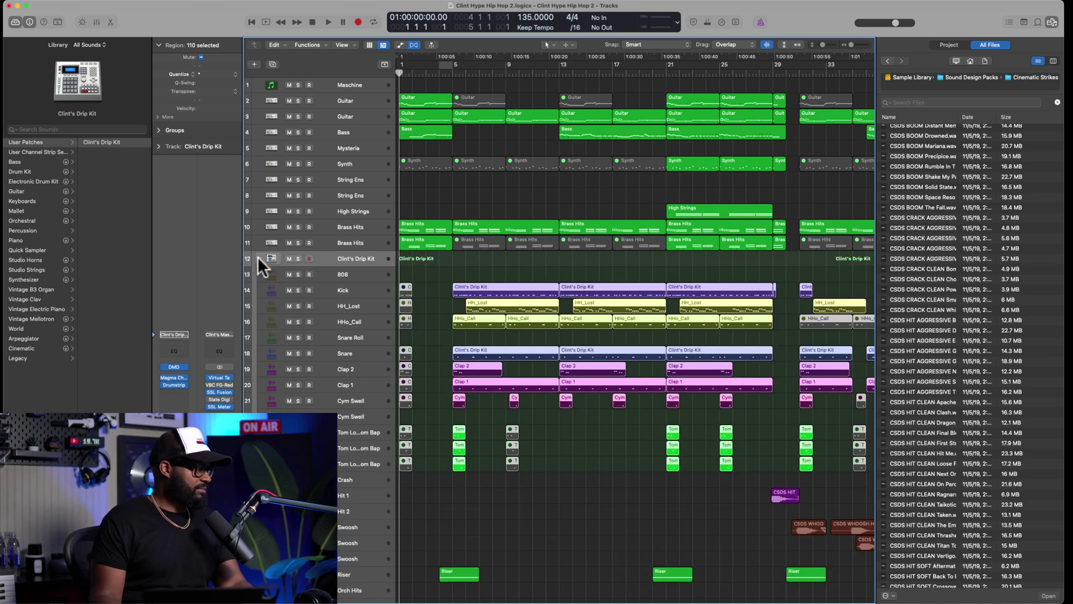
{"action": "left_click", "coordinate": [356, 274]}
{"action": "left_click", "coordinate": [354, 289]}
{"action": "left_click", "coordinate": [357, 304]}
{"action": "left_click", "coordinate": [358, 321]}
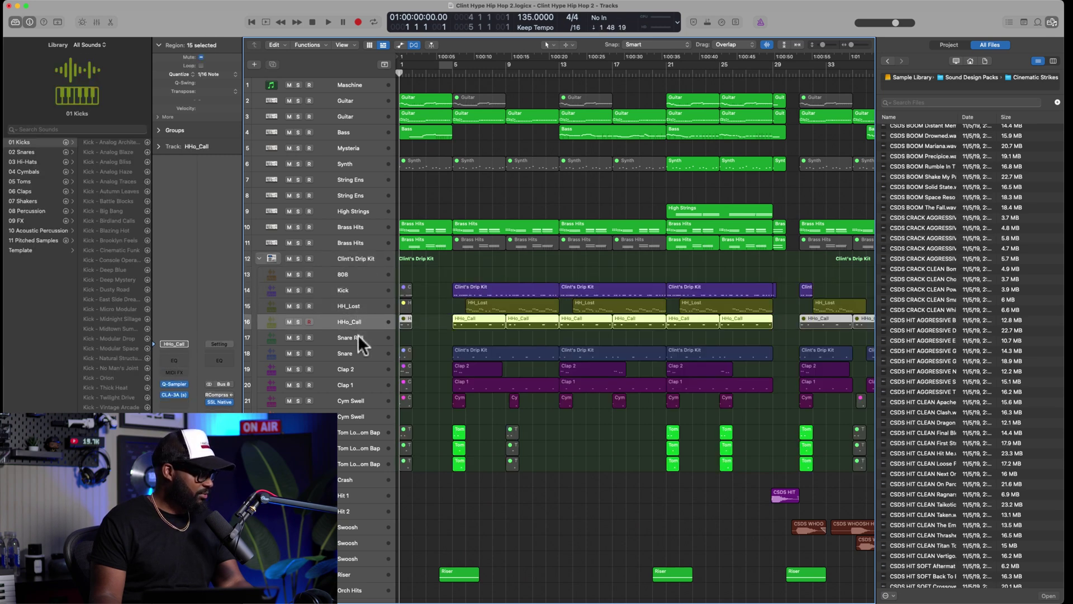
{"action": "left_click", "coordinate": [358, 336]}
{"action": "left_click", "coordinate": [362, 352]}
{"action": "left_click", "coordinate": [360, 369]}
{"action": "left_click", "coordinate": [359, 385]}
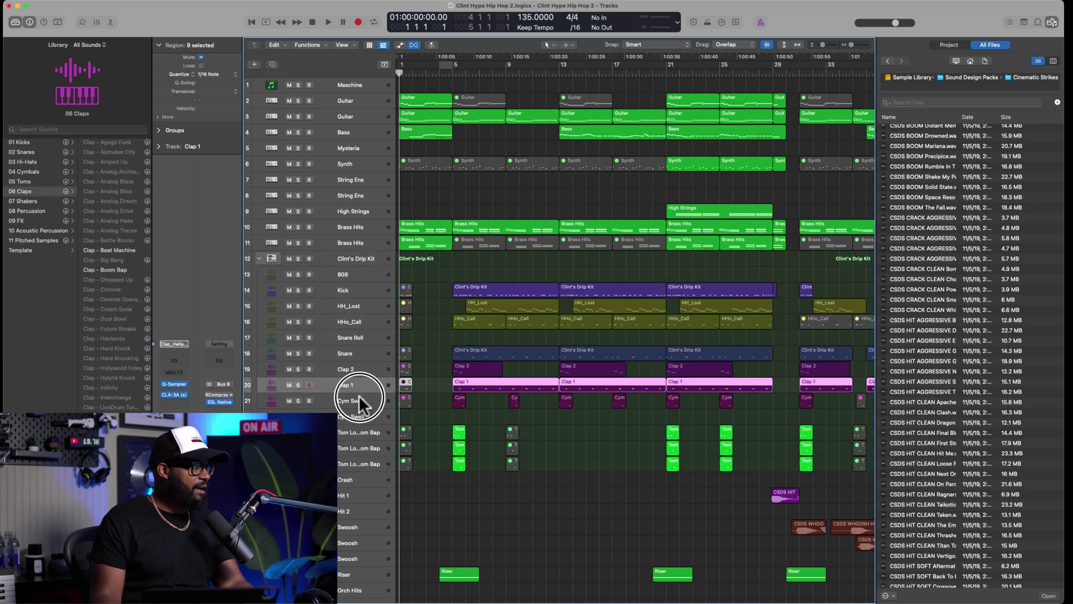
{"action": "left_click", "coordinate": [359, 398]}
Step: Open Clint's Drip Kit in Drum Machine Designer and move its window clear of the file browser
{"action": "left_click", "coordinate": [268, 257]}
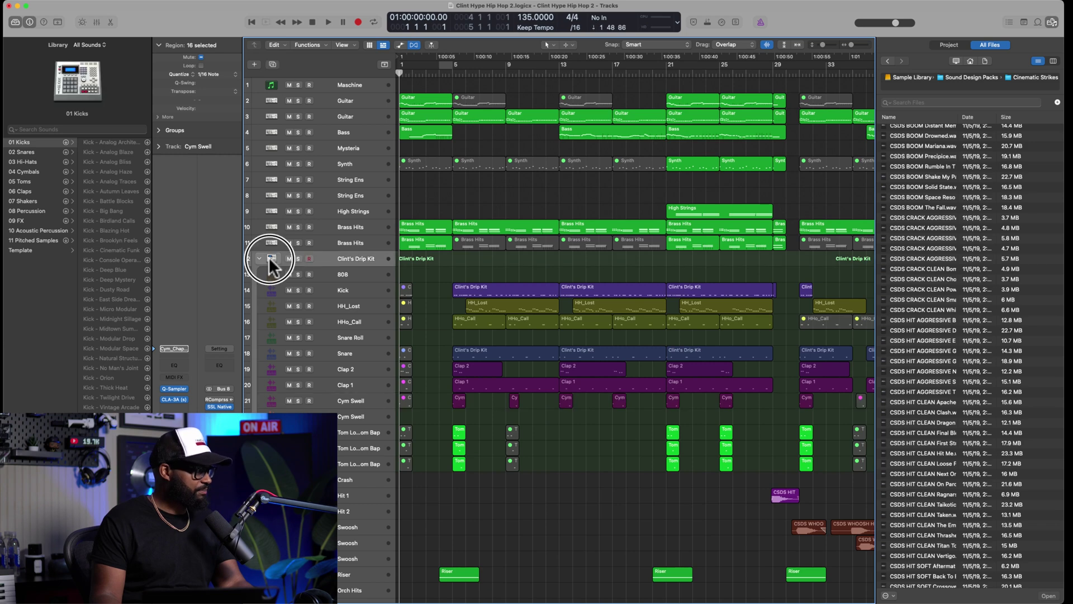
{"action": "left_click", "coordinate": [269, 257]}
{"action": "left_click_drag", "start_coordinate": [707, 90], "coordinate": [602, 64]}
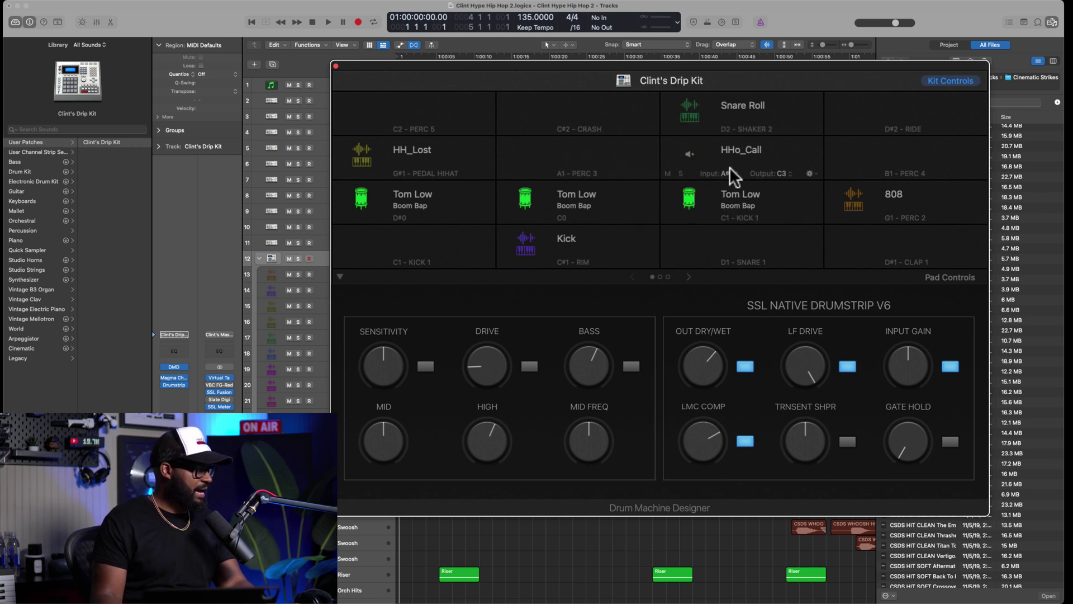
{"action": "left_click_drag", "start_coordinate": [858, 67], "coordinate": [702, 58]}
Step: Load the CSDS BOOM Space Resonator.wav sample from the file browser onto the empty C2 pad
{"action": "scroll", "coordinate": [932, 190], "scroll_direction": "down", "scroll_amount": 10}
{"action": "scroll", "coordinate": [932, 190], "scroll_direction": "up", "scroll_amount": 8}
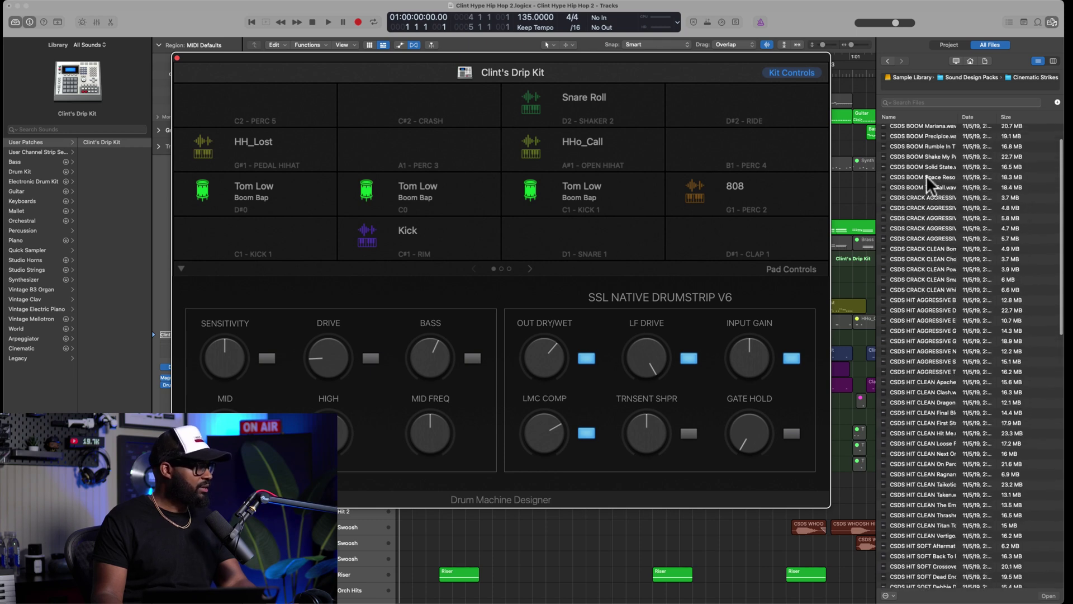
{"action": "left_click_drag", "start_coordinate": [930, 176], "coordinate": [272, 108]}
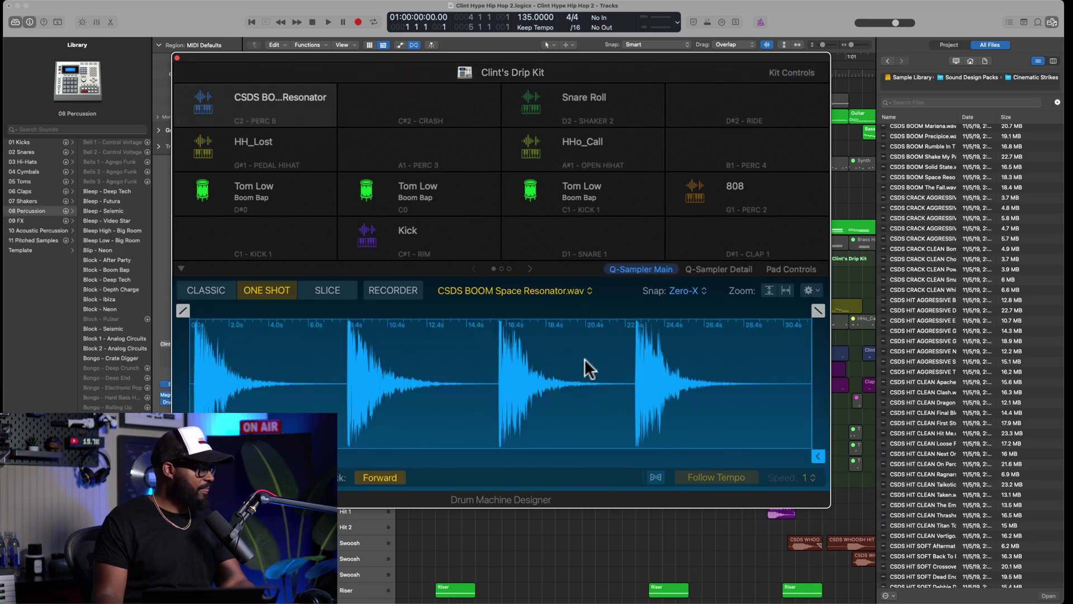
Step: Trim the Space Resonator sample to its second hit, with sample start at about 7.974 s and sample end at about 12.542 s
{"action": "mouse_move", "coordinate": [818, 455]}
{"action": "left_mouse_down"}
{"action": "mouse_move", "coordinate": [778, 466]}
{"action": "mouse_move", "coordinate": [749, 447]}
{"action": "mouse_move", "coordinate": [712, 453]}
{"action": "left_mouse_up"}
{"action": "left_click_drag", "start_coordinate": [631, 61], "coordinate": [827, 67]}
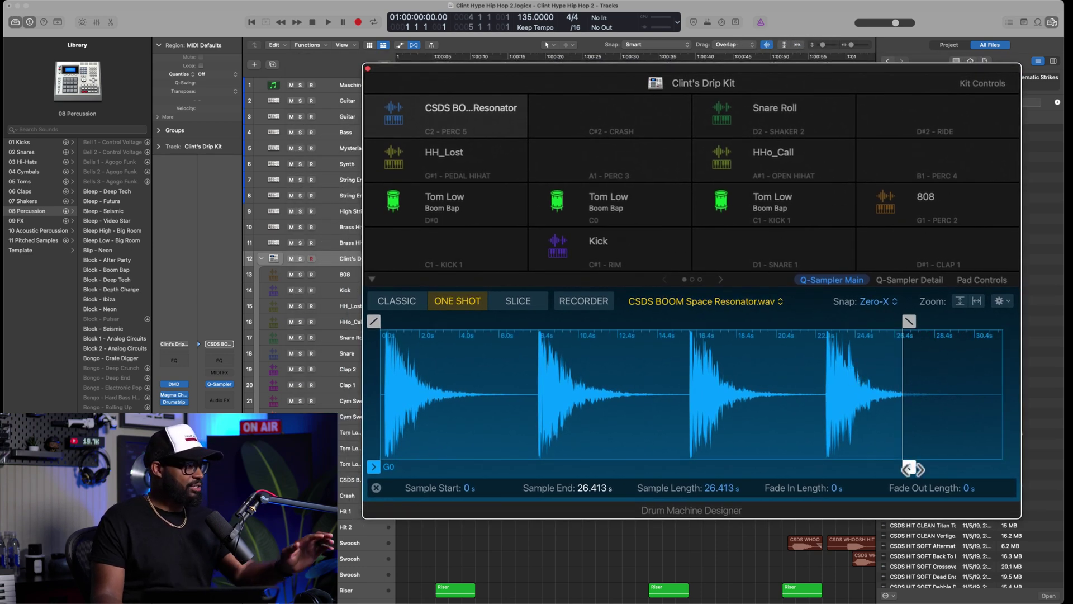
{"action": "left_click_drag", "start_coordinate": [909, 468], "coordinate": [833, 462]}
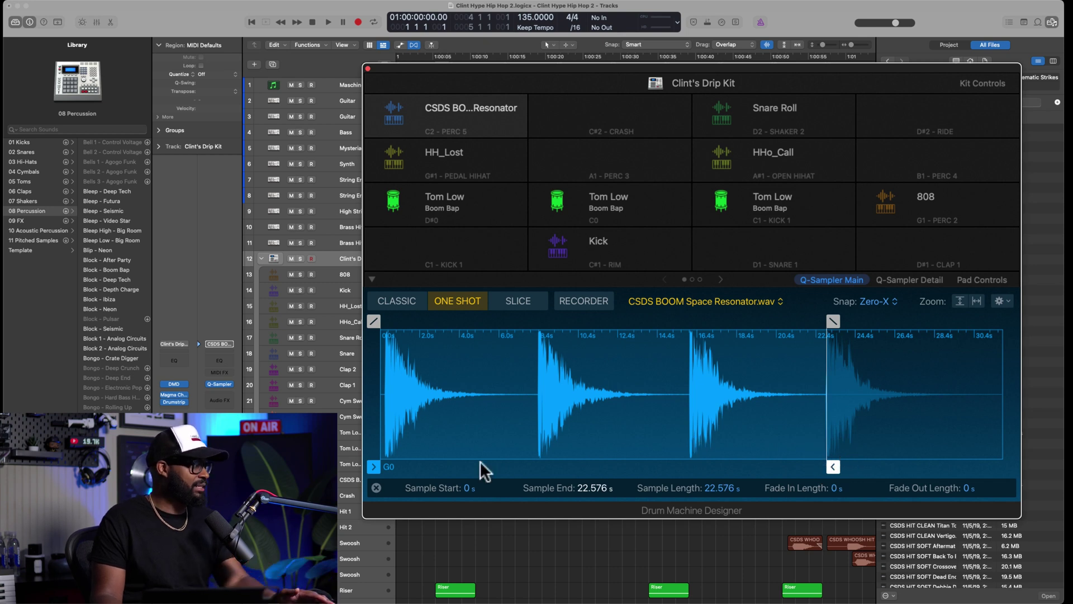
{"action": "mouse_move", "coordinate": [377, 468]}
{"action": "left_mouse_down"}
{"action": "mouse_move", "coordinate": [559, 470]}
{"action": "mouse_move", "coordinate": [535, 468]}
{"action": "left_mouse_up"}
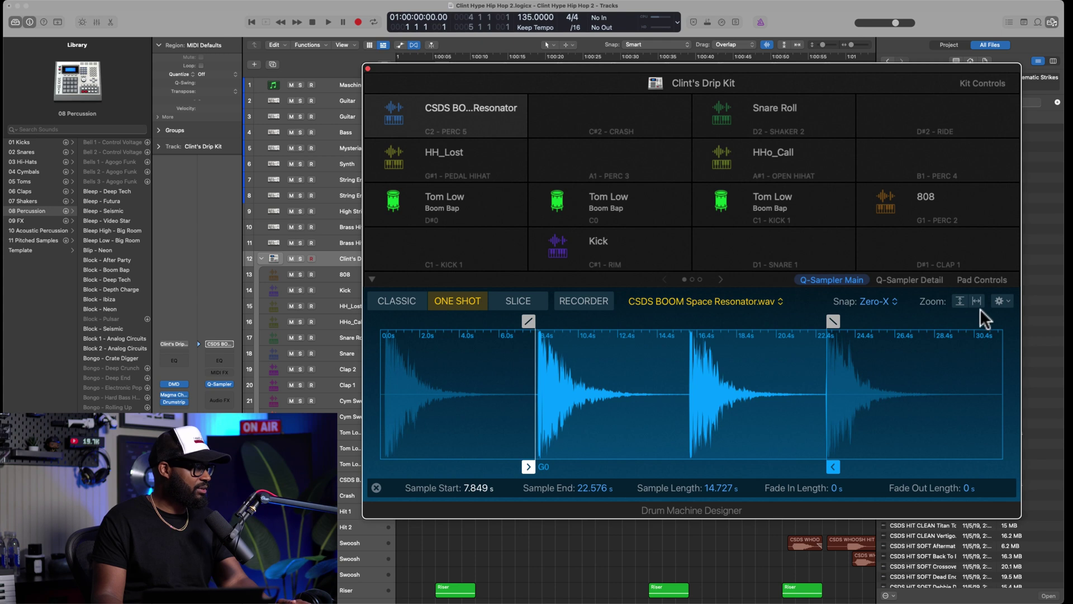
{"action": "left_click", "coordinate": [959, 300]}
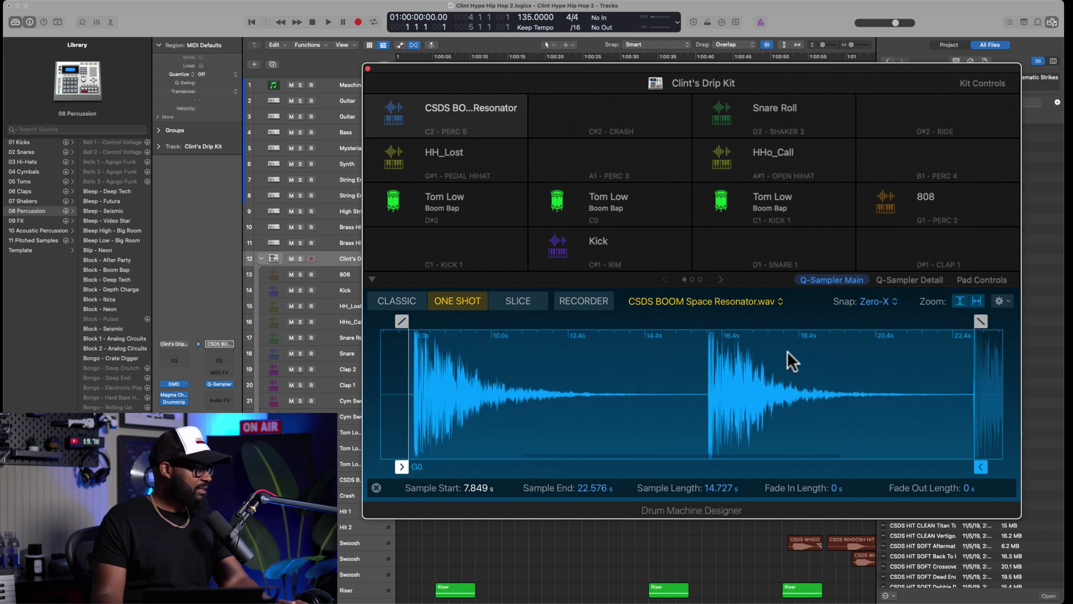
{"action": "mouse_move", "coordinate": [984, 471]}
{"action": "left_mouse_down"}
{"action": "mouse_move", "coordinate": [548, 478]}
{"action": "mouse_move", "coordinate": [607, 483]}
{"action": "left_mouse_up"}
{"action": "left_click_drag", "start_coordinate": [470, 463], "coordinate": [472, 472]}
{"action": "left_click_drag", "start_coordinate": [980, 464], "coordinate": [952, 459]}
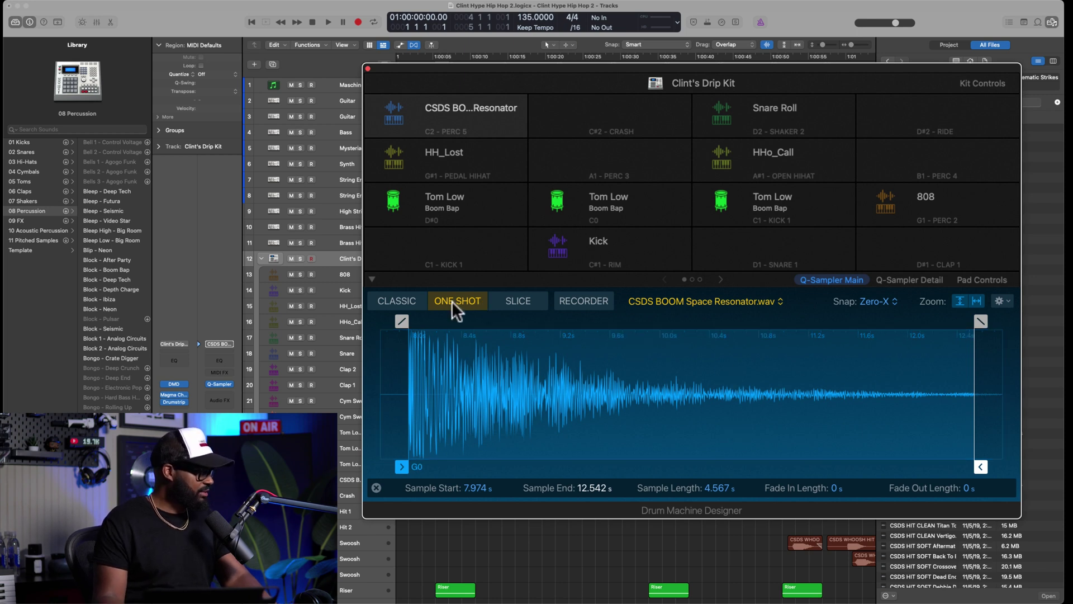
Step: View the sample in the Classic, Slice and Recorder modes, look at the pad's options, and return to One Shot mode
{"action": "left_click", "coordinate": [416, 300]}
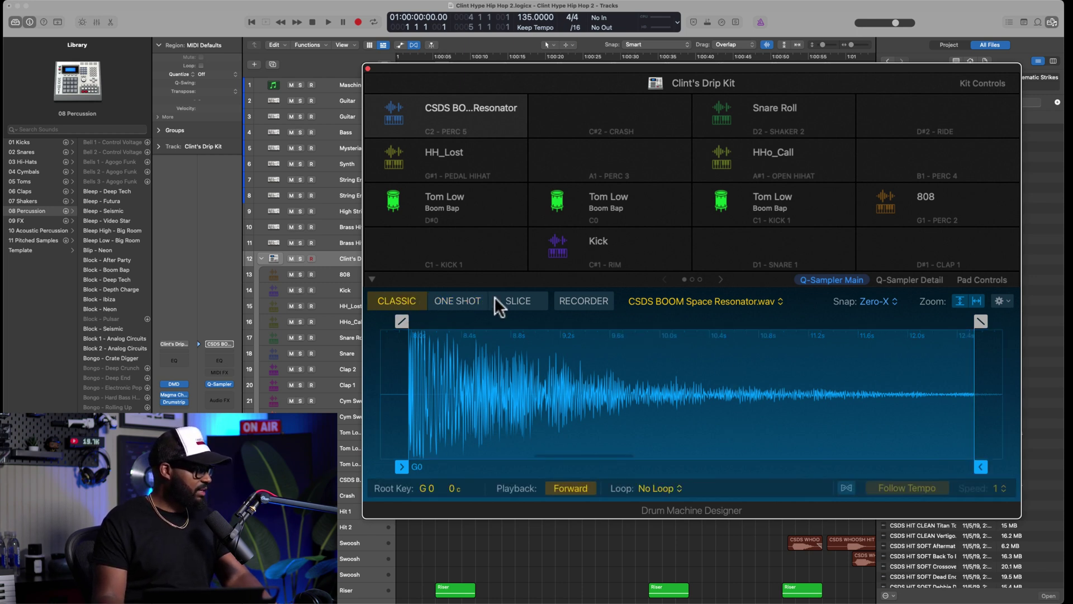
{"action": "left_click", "coordinate": [518, 300]}
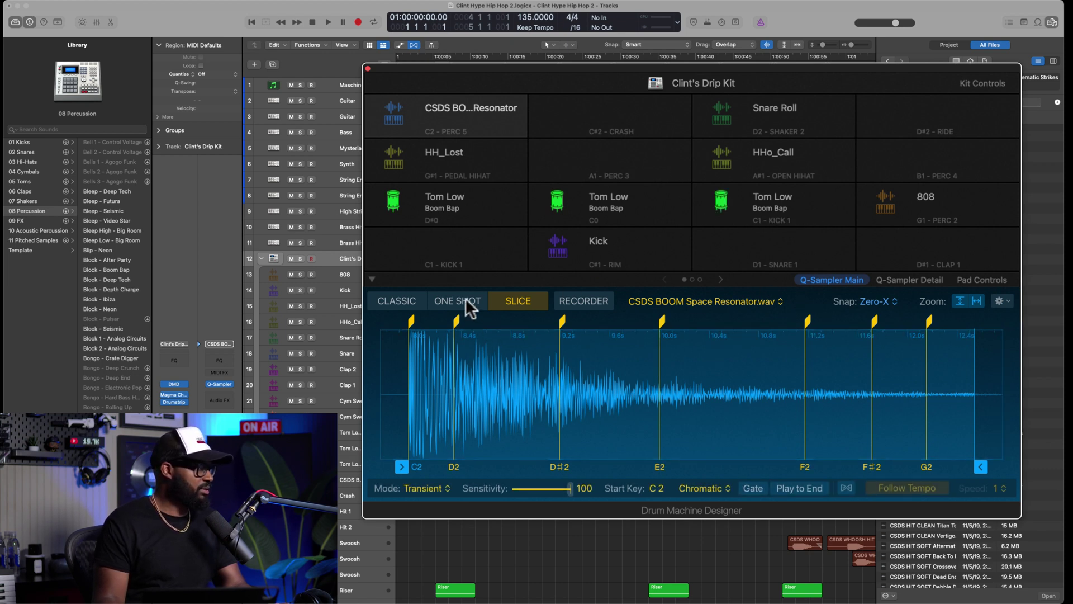
{"action": "left_click", "coordinate": [570, 301]}
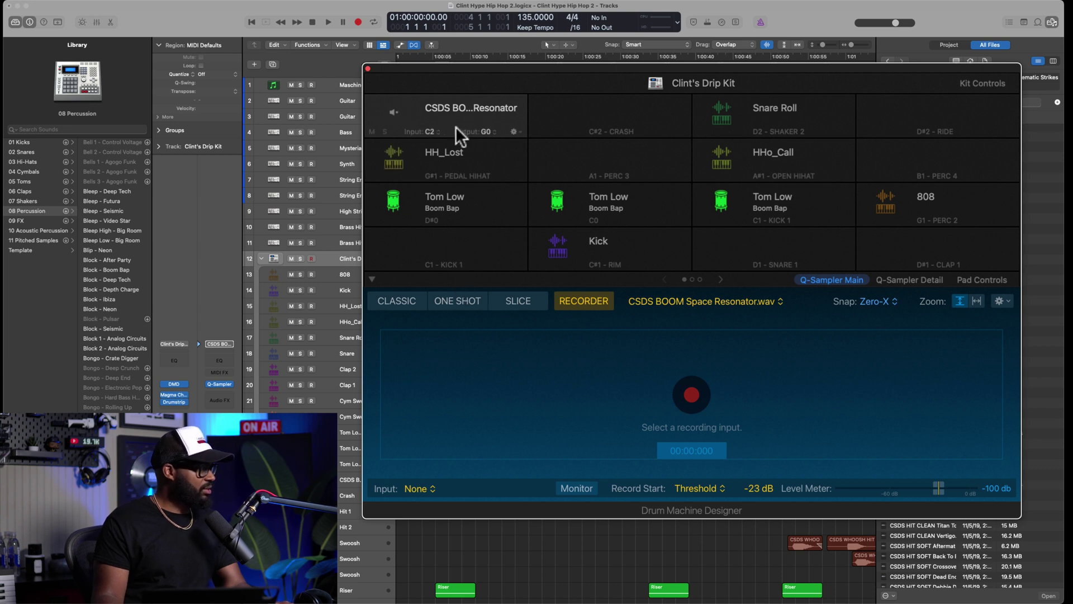
{"action": "left_click", "coordinate": [511, 132]}
{"action": "left_click", "coordinate": [536, 141]}
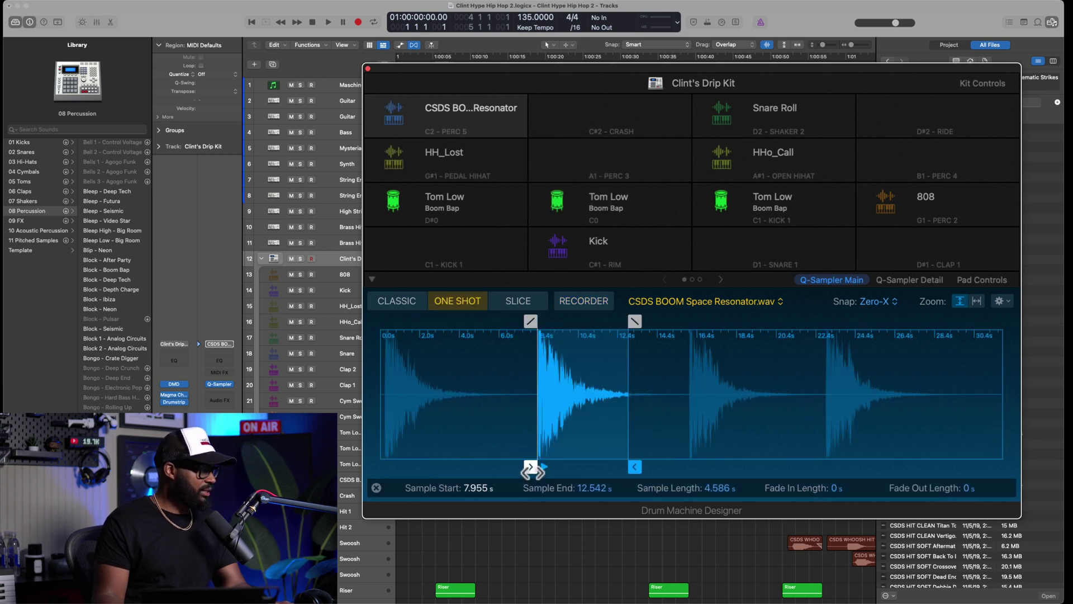
Step: Look through the sampler's action options and the Snap choices, picking Zero Crossing
{"action": "left_click", "coordinate": [999, 300]}
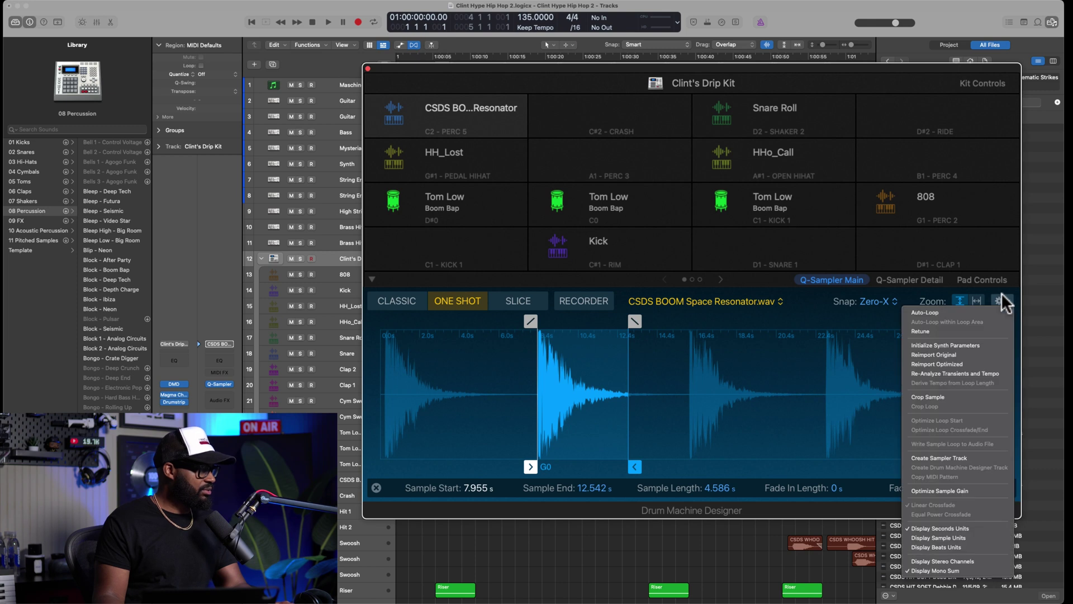
{"action": "left_click", "coordinate": [826, 310]}
{"action": "left_click", "coordinate": [873, 300]}
{"action": "left_click", "coordinate": [879, 304]}
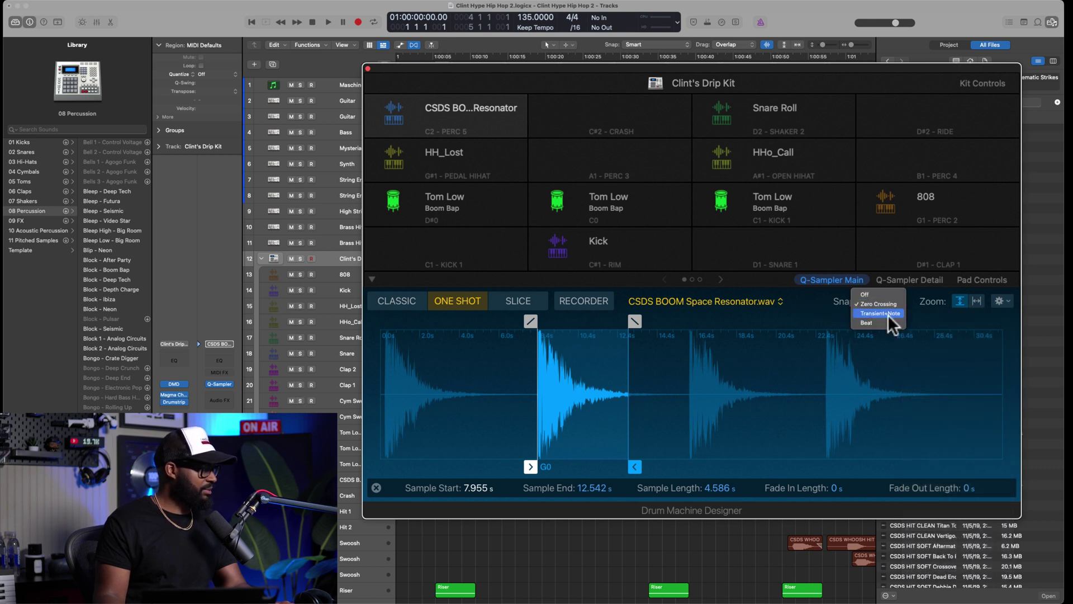
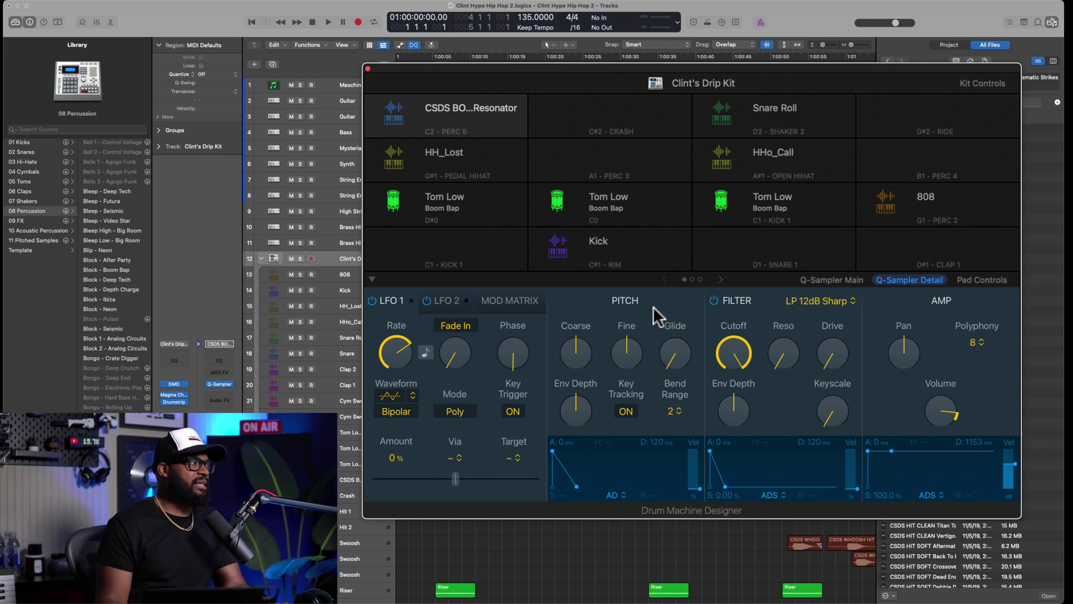
Step: Examine the LFO 1, LFO 2 and Mod Matrix settings in the Q-Sampler detail view
{"action": "mouse_move", "coordinate": [472, 335]}
{"action": "left_click", "coordinate": [440, 300]}
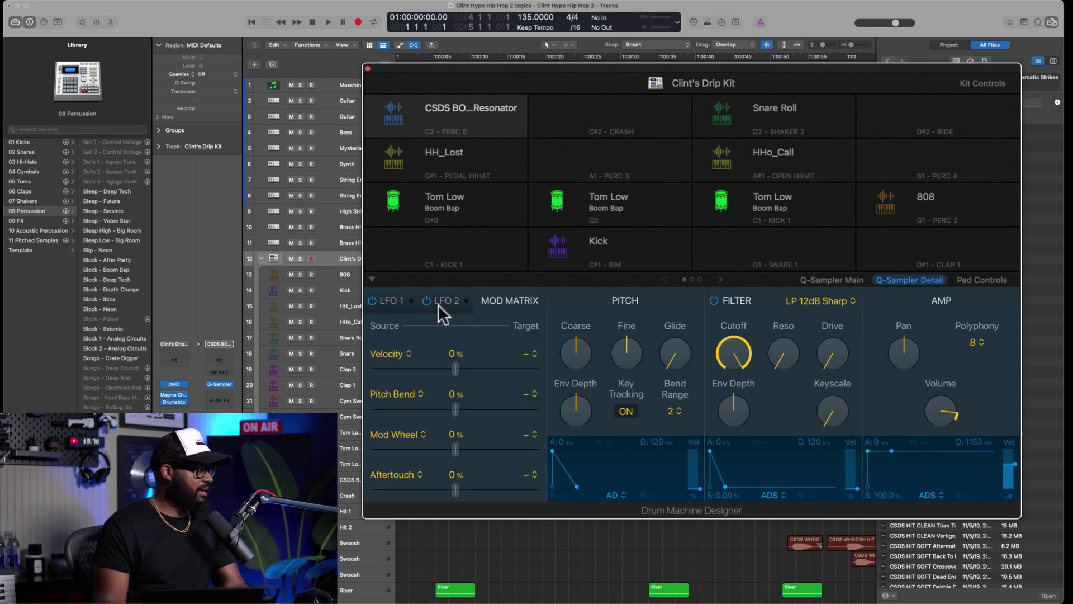
{"action": "left_click", "coordinate": [400, 304]}
{"action": "left_click", "coordinate": [444, 302]}
{"action": "left_click", "coordinate": [502, 299]}
{"action": "left_click", "coordinate": [442, 301]}
{"action": "left_click", "coordinate": [385, 303]}
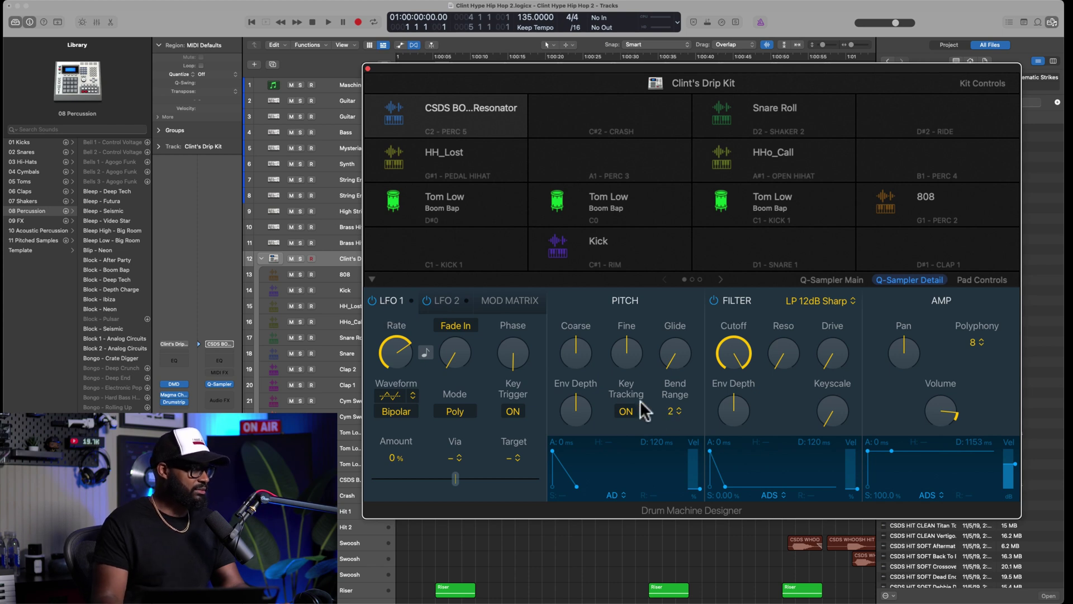
Step: Check the filter cutoff and look at the available pitch envelope types
{"action": "mouse_move", "coordinate": [709, 344]}
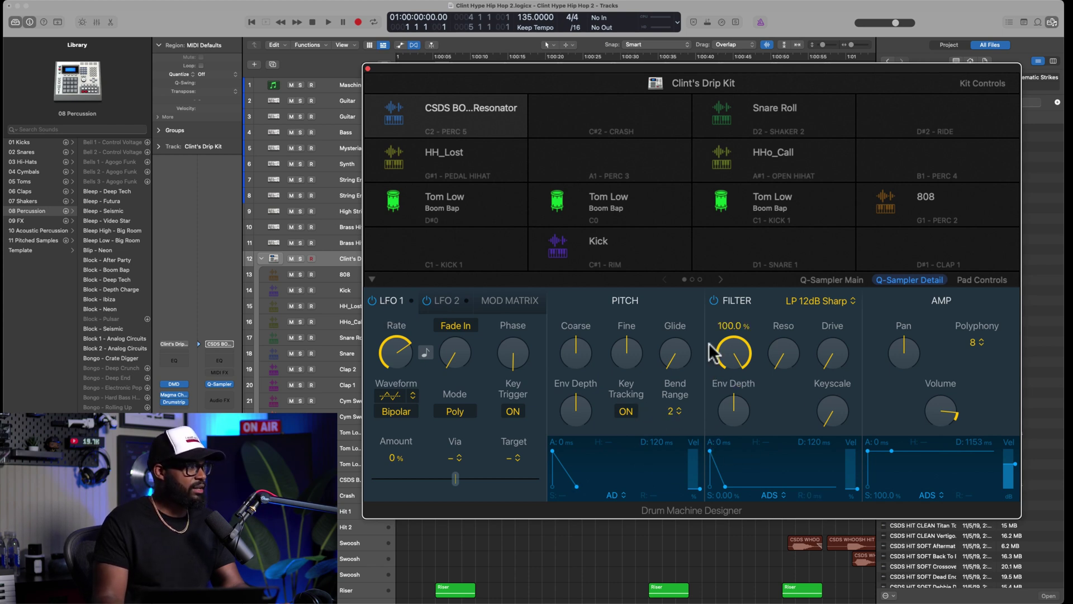
{"action": "left_click", "coordinate": [624, 495]}
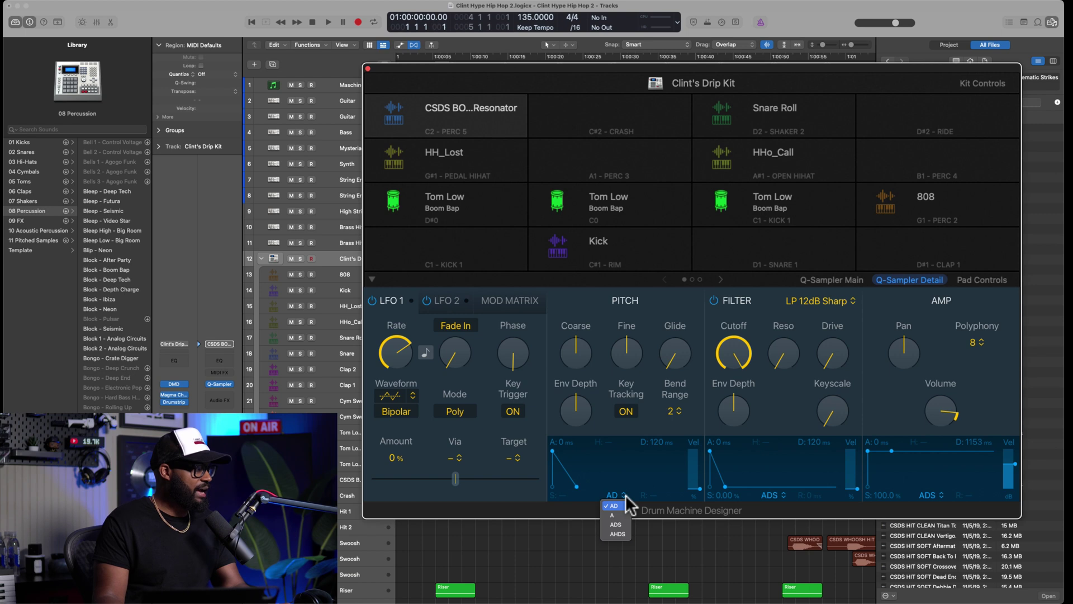
{"action": "left_click", "coordinate": [623, 496]}
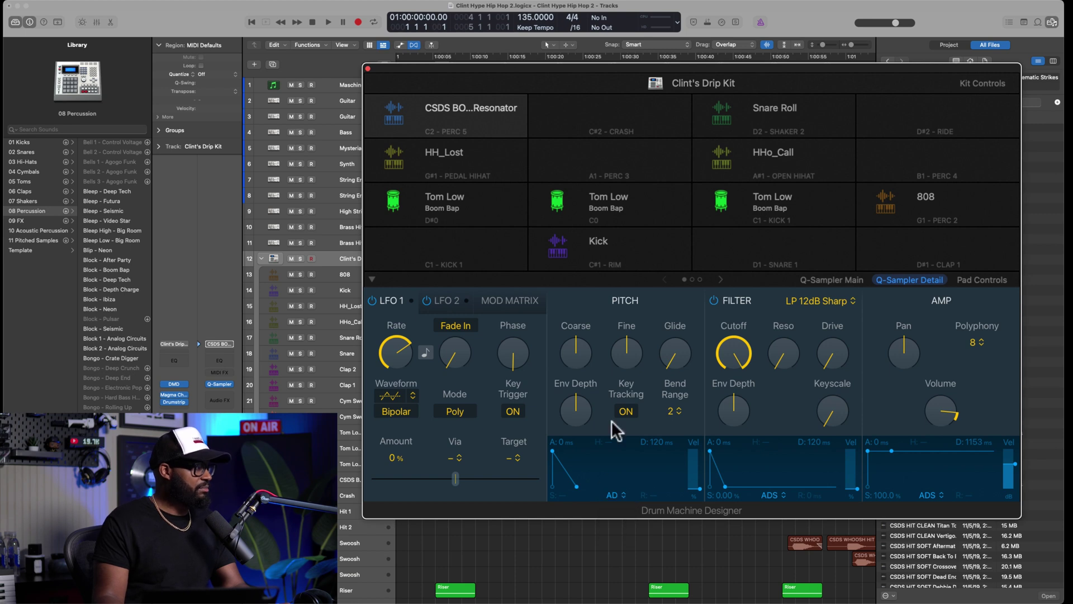
Step: Look through all three pages of drum pads and return to the first page
{"action": "left_click", "coordinate": [718, 278]}
{"action": "left_click", "coordinate": [719, 278]}
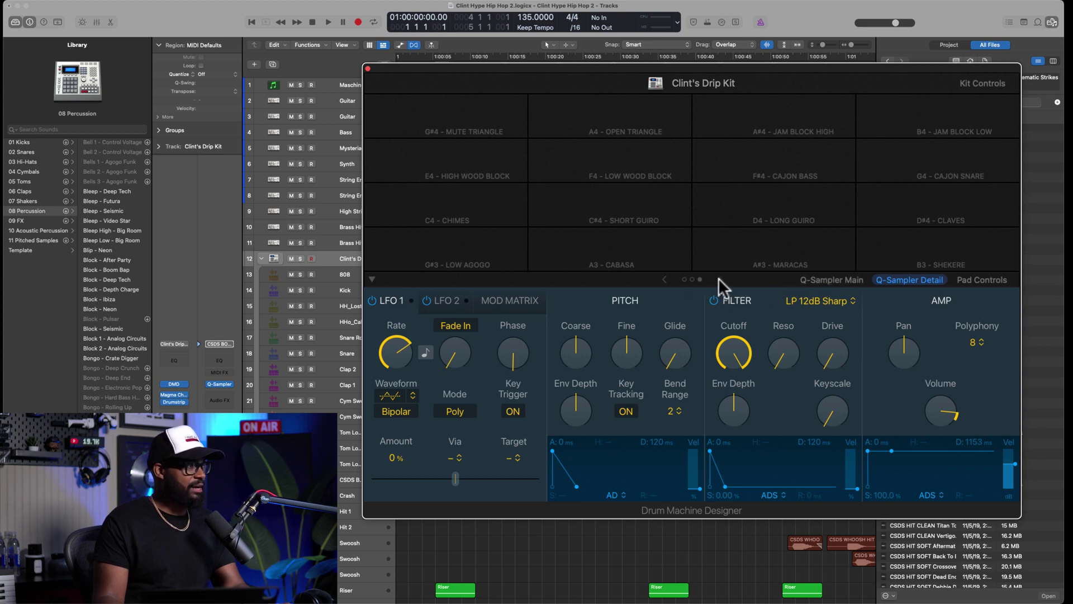
{"action": "mouse_move", "coordinate": [886, 256]}
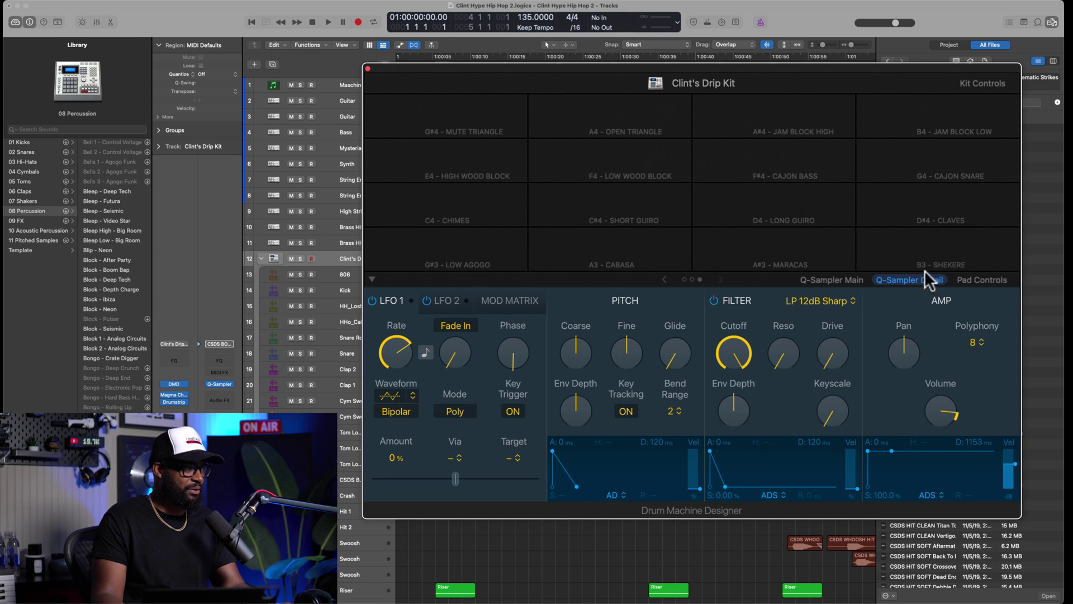
{"action": "left_click", "coordinate": [690, 280]}
{"action": "left_click", "coordinate": [683, 279]}
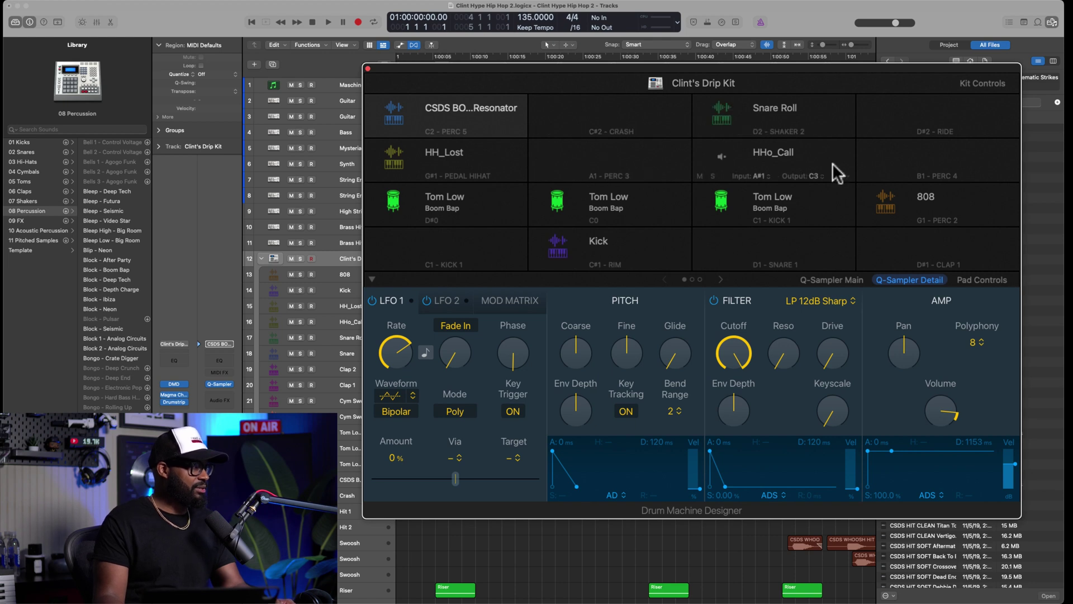
Step: Compare the pad controls of the Space Resonator and Snare Roll pads, and return to the Space Resonator's main sampler view
{"action": "left_click", "coordinate": [984, 280]}
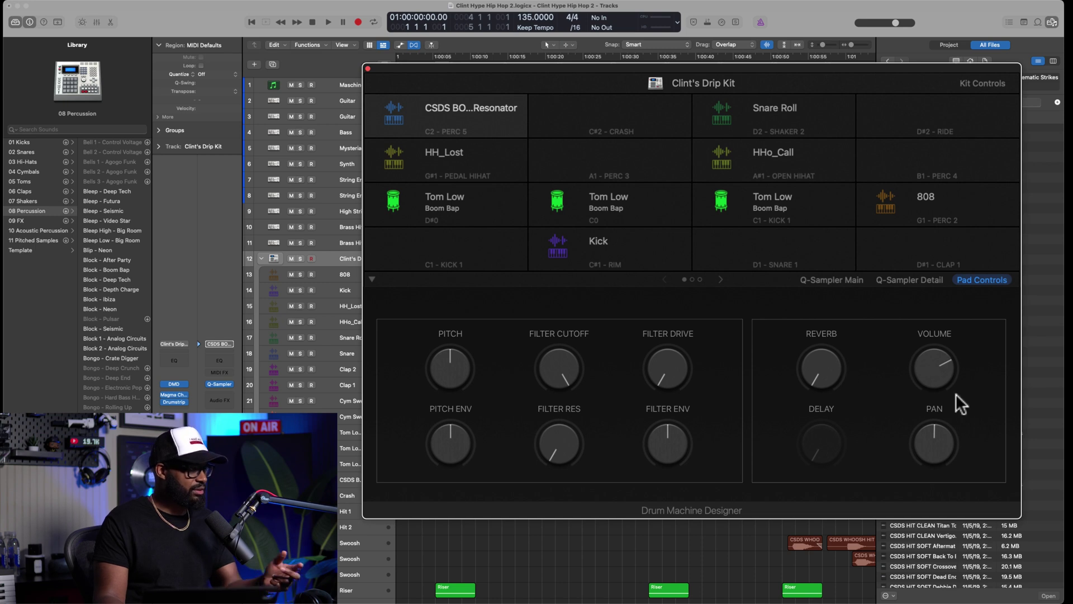
{"action": "left_click", "coordinate": [770, 113]}
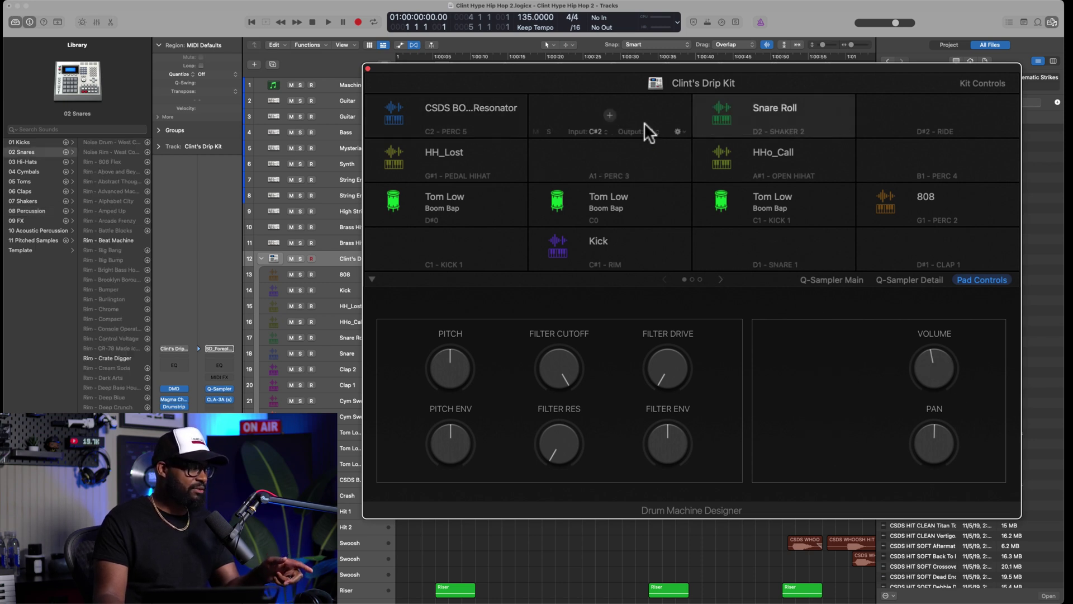
{"action": "left_click", "coordinate": [499, 115]}
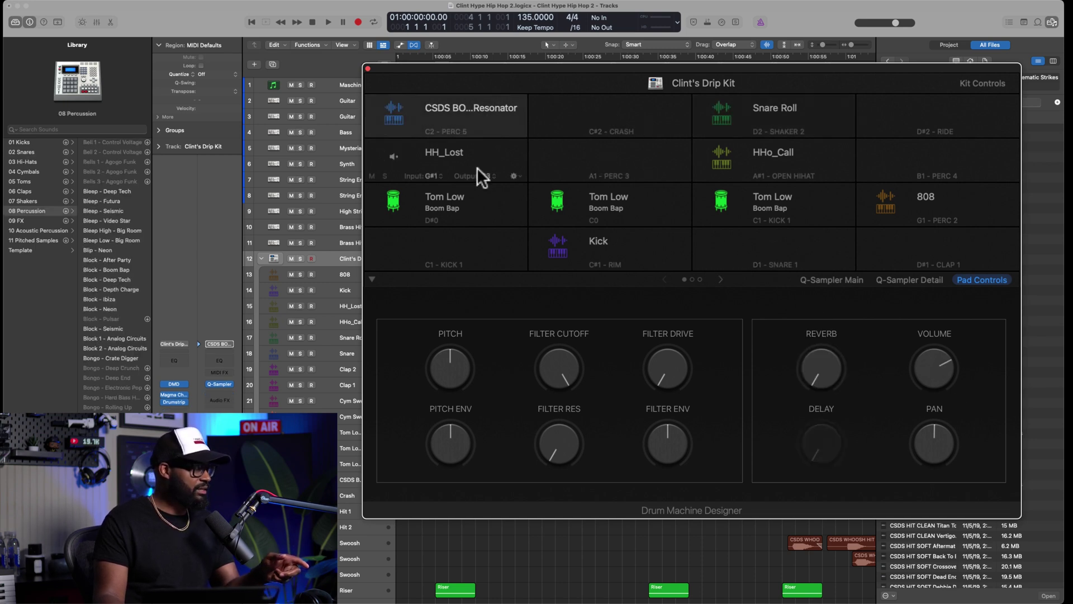
{"action": "left_click", "coordinate": [825, 279]}
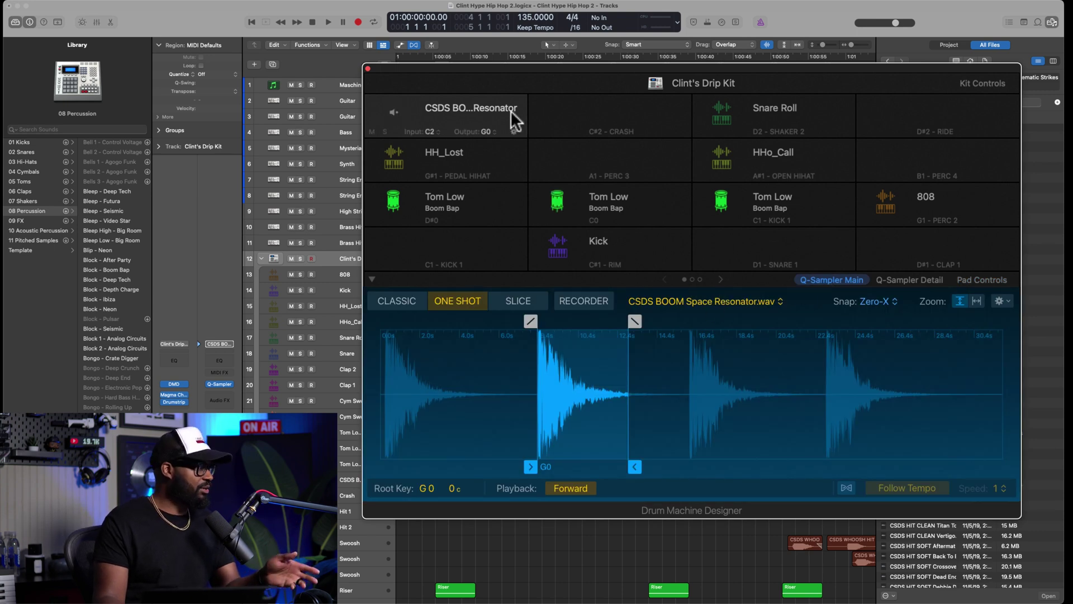
Step: Compare the pad controls of the Space Resonator pad with those of the Kick and 808 tracks
{"action": "left_click_drag", "start_coordinate": [536, 71], "coordinate": [568, 68]}
{"action": "left_click", "coordinate": [981, 279]}
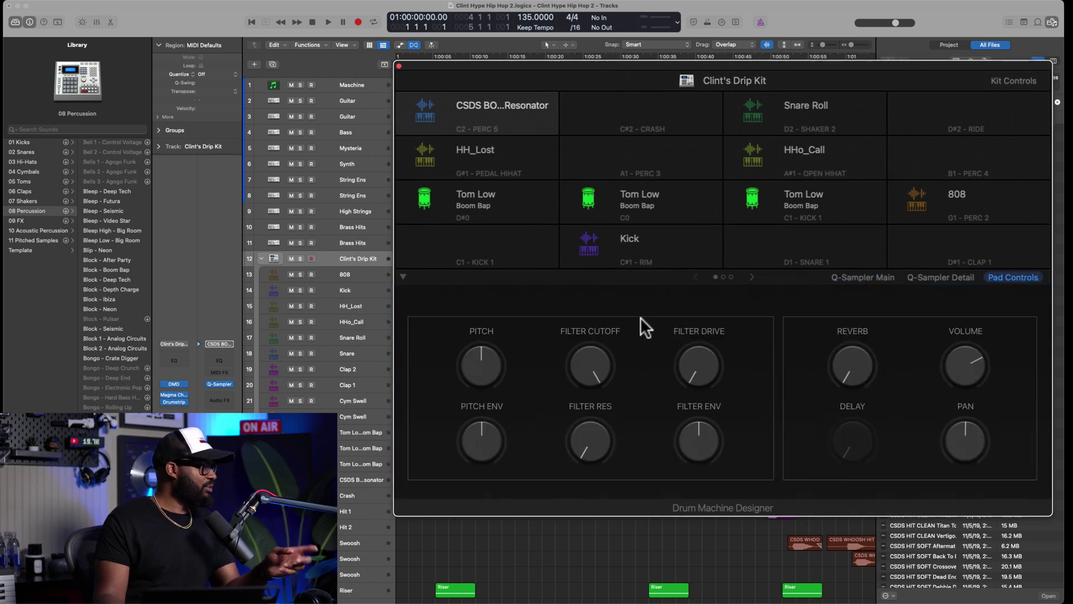
{"action": "left_click", "coordinate": [752, 276]}
{"action": "left_click", "coordinate": [752, 276]}
{"action": "left_click", "coordinate": [344, 273]}
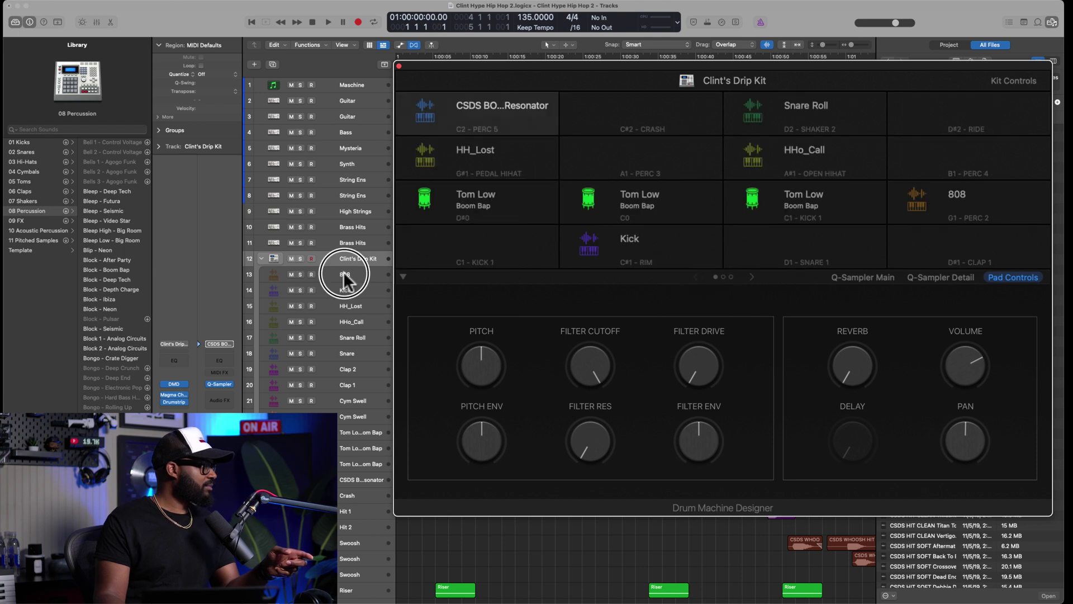
{"action": "left_click", "coordinate": [345, 290]}
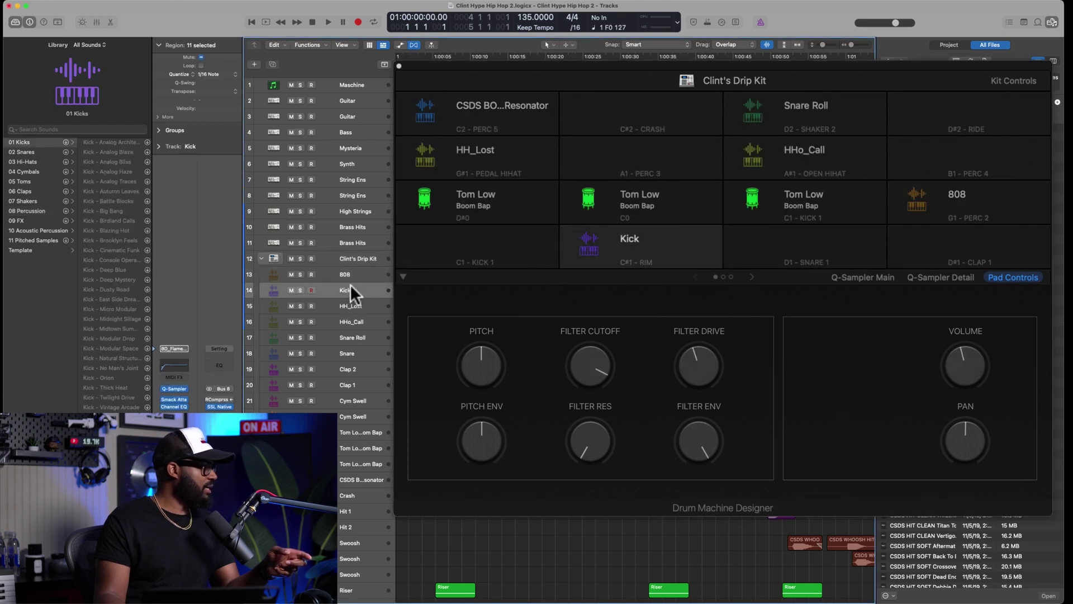
{"action": "left_click", "coordinate": [351, 276]}
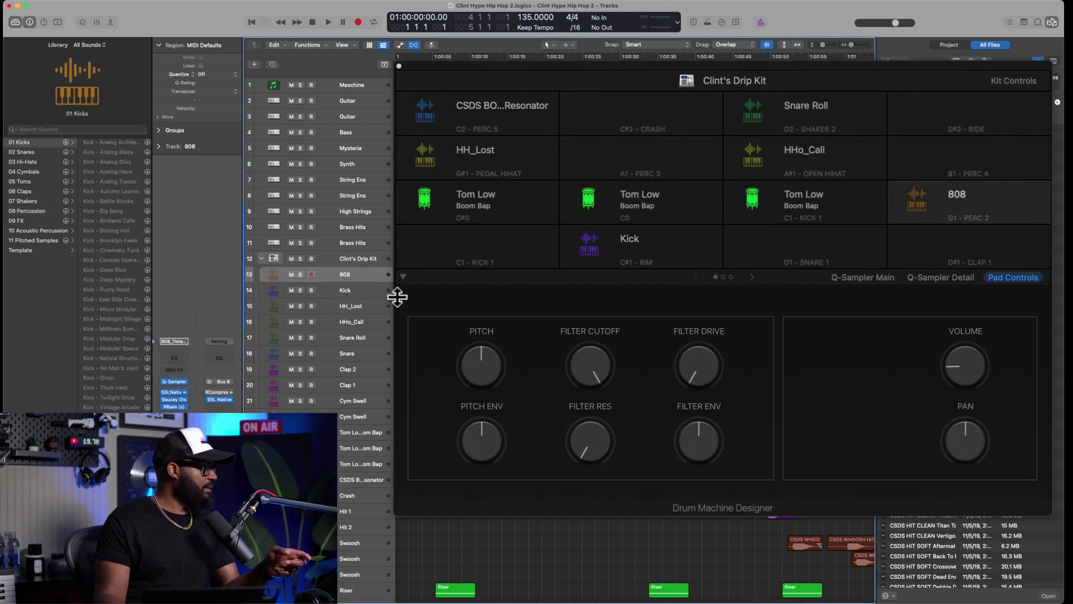
Step: Look through the drum pad pages and the 808's sampler views, and bring up the controls for the whole kit
{"action": "left_click", "coordinate": [719, 276]}
{"action": "left_click", "coordinate": [750, 277]}
{"action": "left_click", "coordinate": [750, 277]}
{"action": "left_click", "coordinate": [697, 277]}
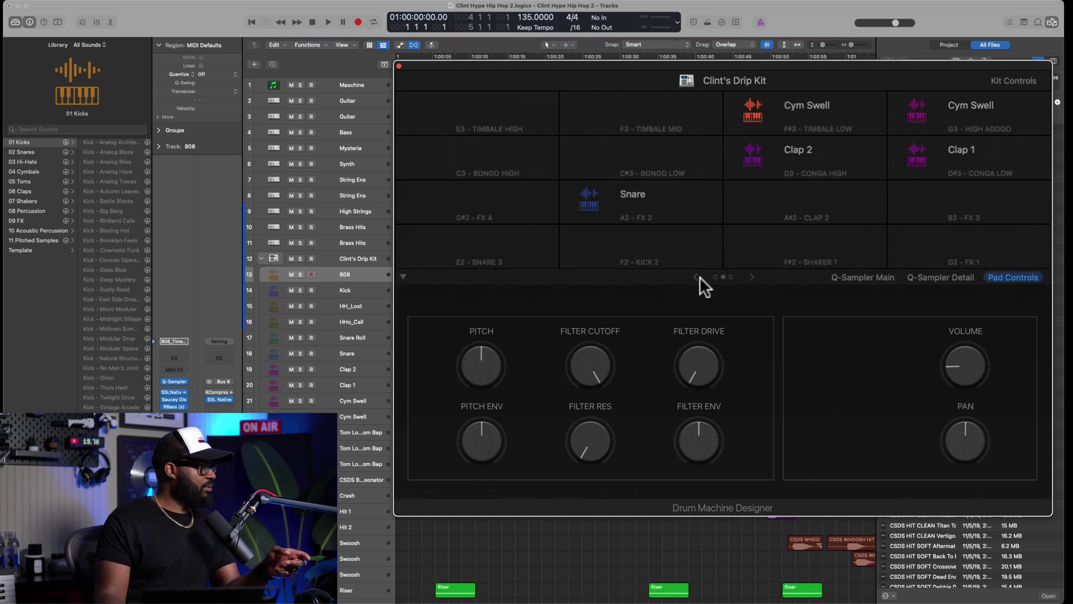
{"action": "left_click", "coordinate": [847, 278]}
{"action": "left_click", "coordinate": [910, 277]}
{"action": "left_click", "coordinate": [1009, 80]}
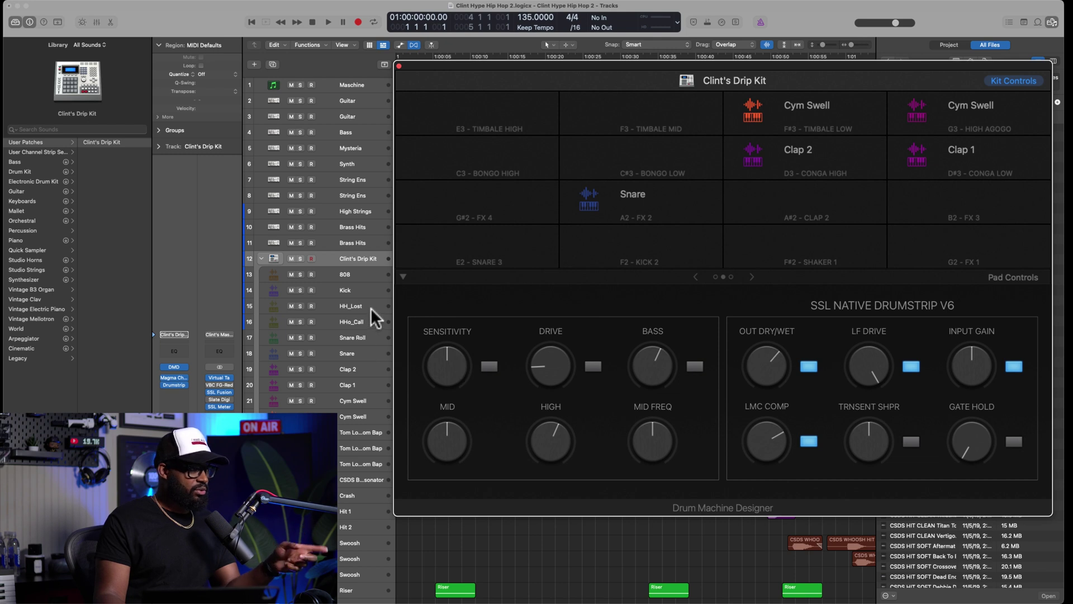
Step: Examine the Magma Channel Strip plug-in on the kit's channel, and return to the first page of drum pads
{"action": "left_click", "coordinate": [175, 376]}
{"action": "left_click_drag", "start_coordinate": [595, 107], "coordinate": [622, 104]}
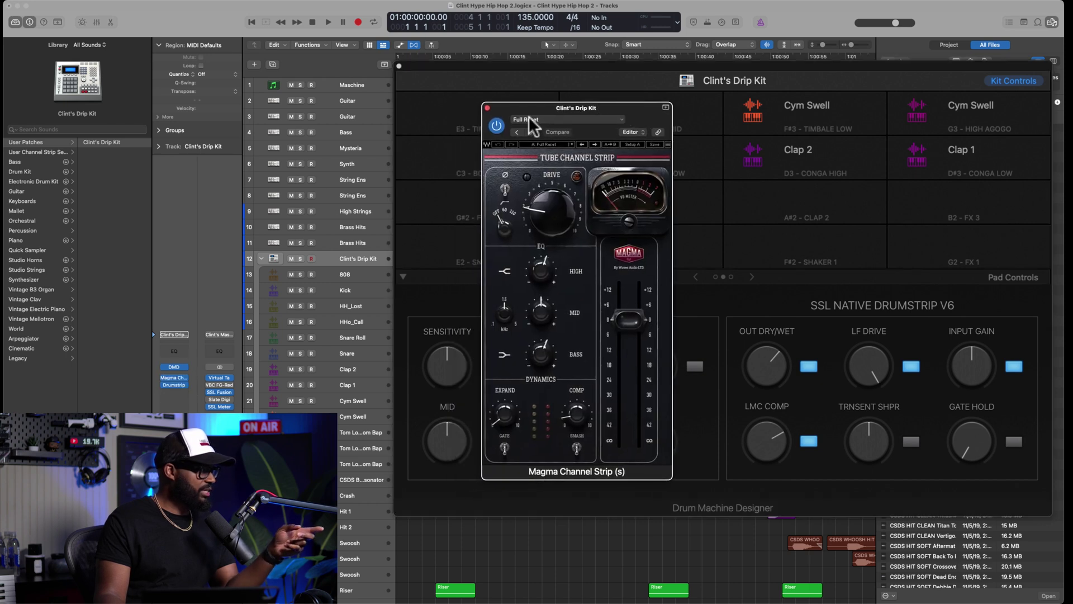
{"action": "left_click", "coordinate": [487, 108]}
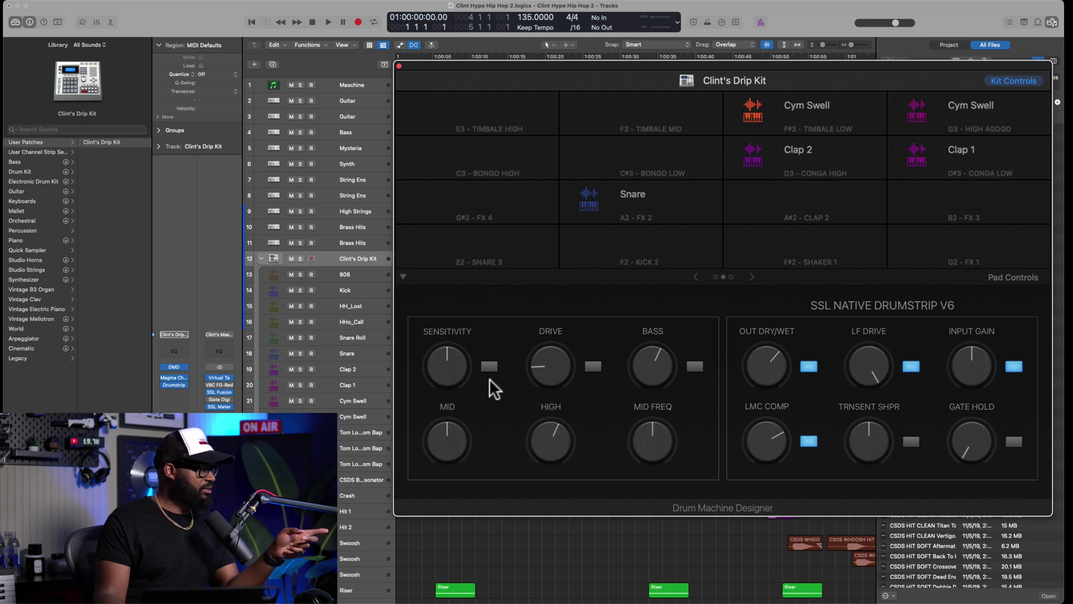
{"action": "left_click", "coordinate": [751, 276]}
{"action": "left_click", "coordinate": [715, 276]}
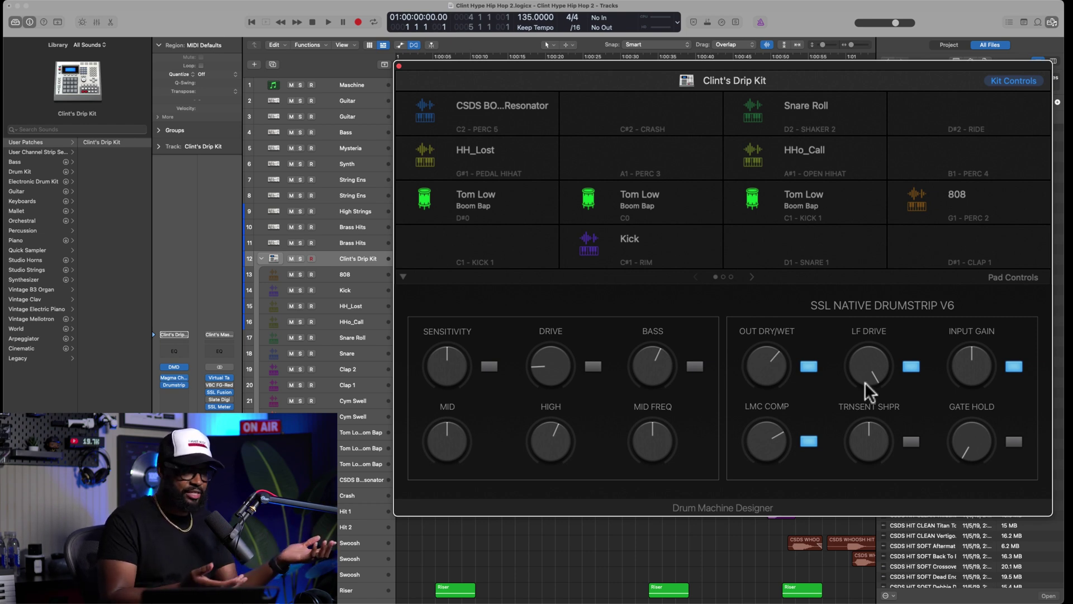
Step: Try the Out Dry/Wet and LF Drive switches of the SSL Native Drumstrip, and raise its input gain slightly
{"action": "left_click", "coordinate": [809, 366]}
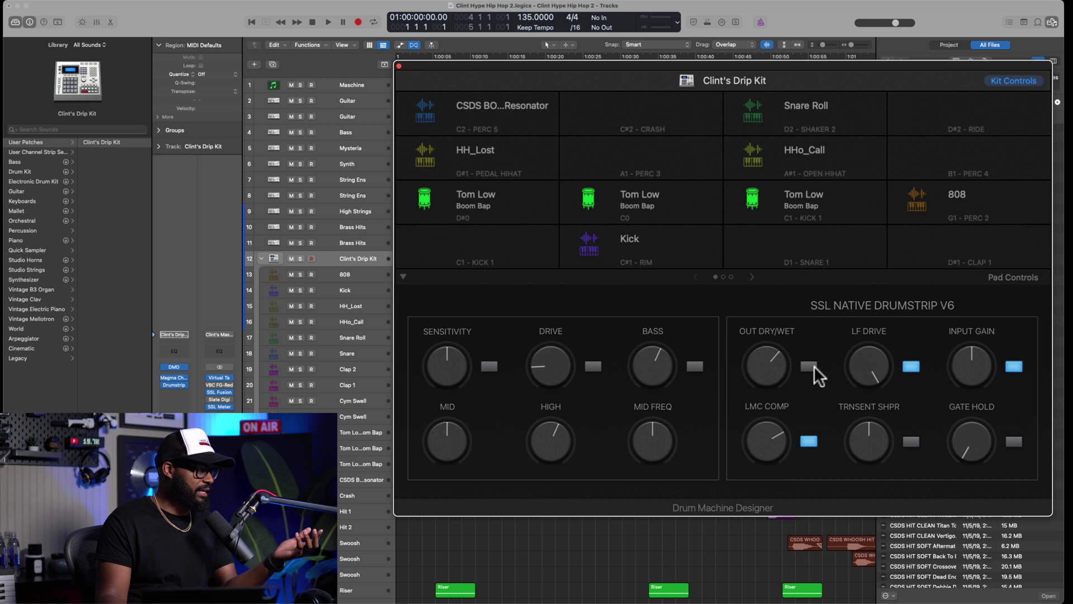
{"action": "left_click", "coordinate": [910, 366]}
{"action": "left_click_drag", "start_coordinate": [959, 376], "coordinate": [973, 367]}
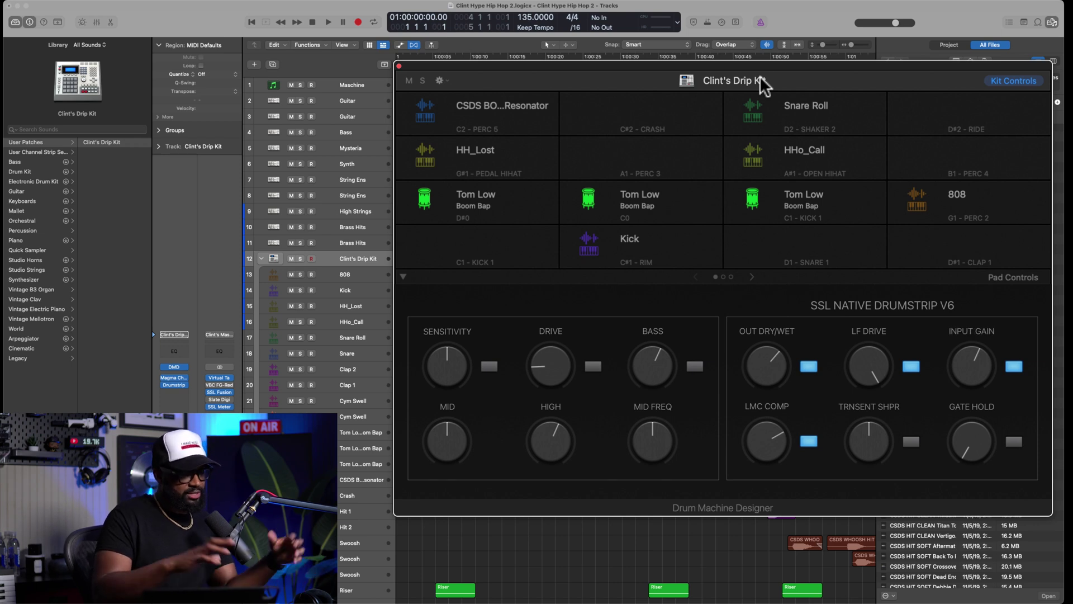
Step: Check the kit's available options, such as reordering or clearing pads, and close the Drum Machine Designer window
{"action": "mouse_move", "coordinate": [530, 128]}
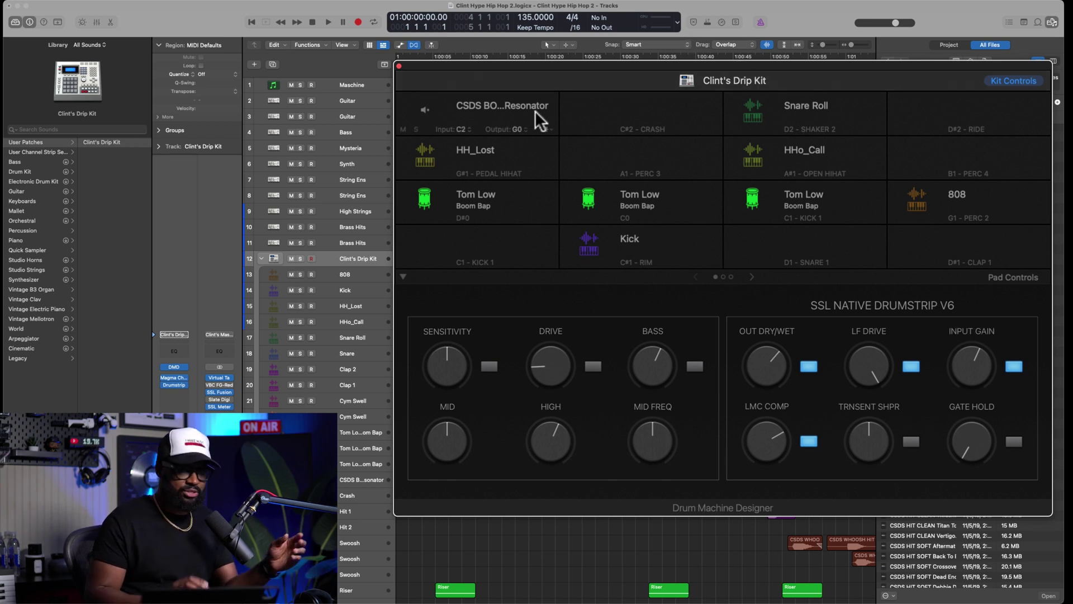
{"action": "mouse_move", "coordinate": [401, 173]}
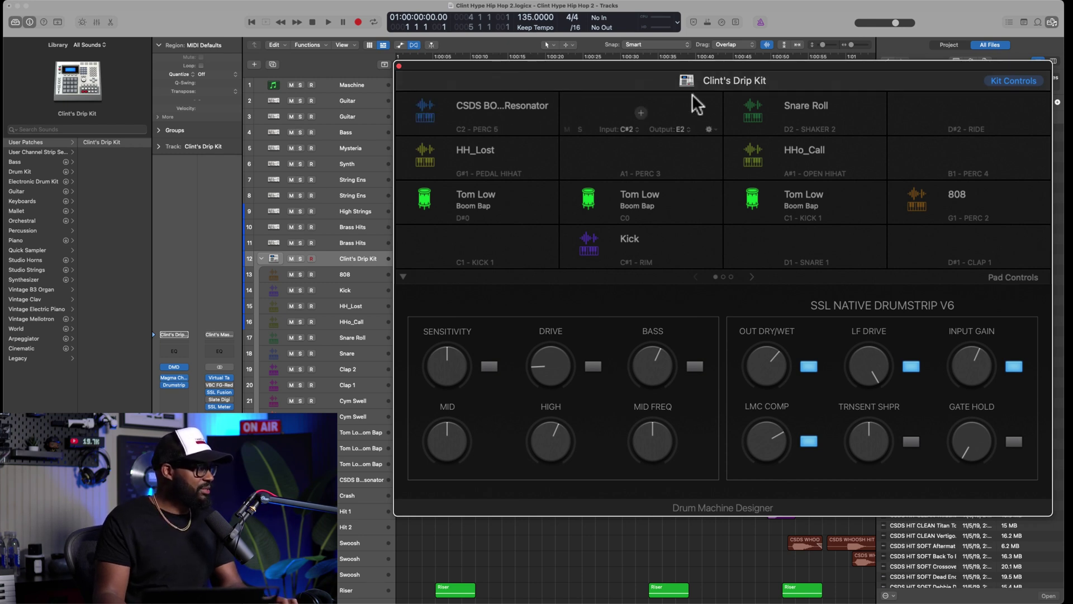
{"action": "left_click", "coordinate": [441, 80]}
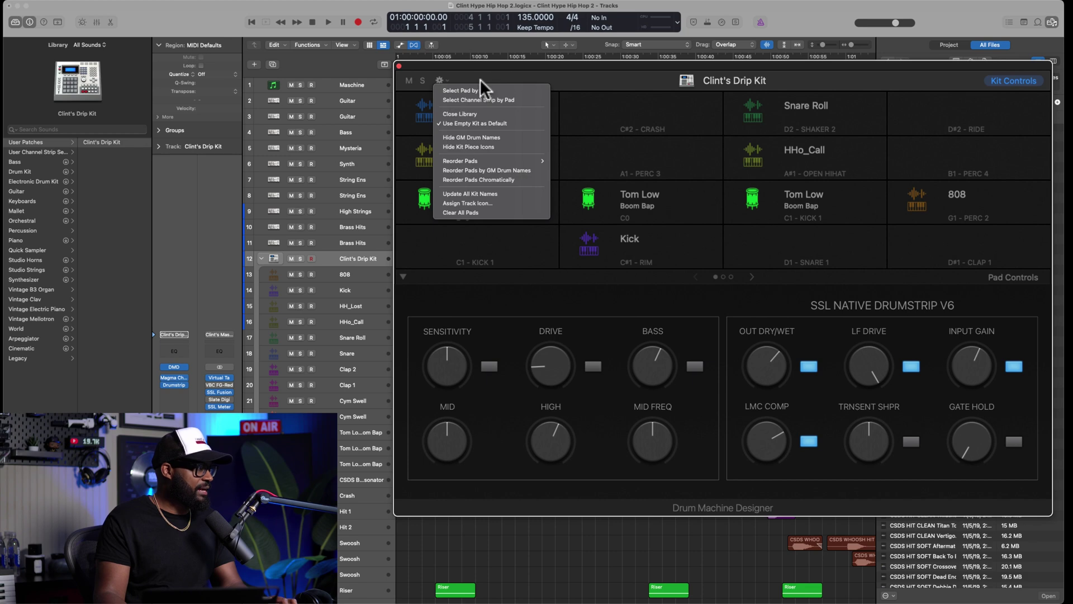
{"action": "left_click", "coordinate": [398, 66]}
{"action": "left_click", "coordinate": [398, 66]}
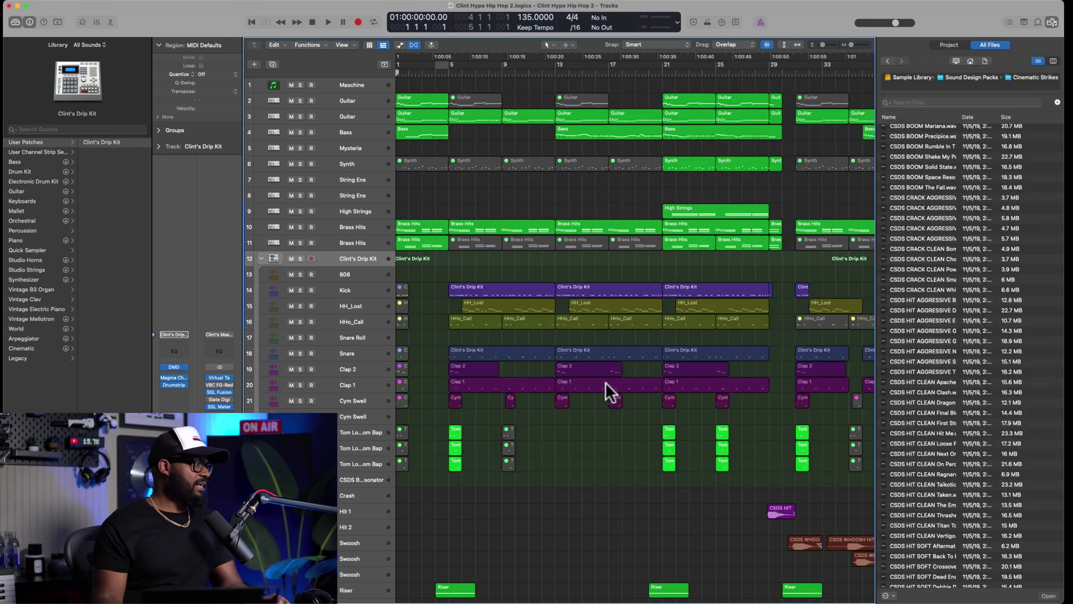
Step: Go through the kit's individual tracks from 808 to Cym Swell, and compare the Kick, Snare Roll and Clap 2 tracks in the arrangement
{"action": "left_click", "coordinate": [352, 273]}
{"action": "left_click", "coordinate": [351, 290]}
{"action": "left_click", "coordinate": [352, 306]}
{"action": "left_click", "coordinate": [353, 322]}
{"action": "left_click", "coordinate": [353, 338]}
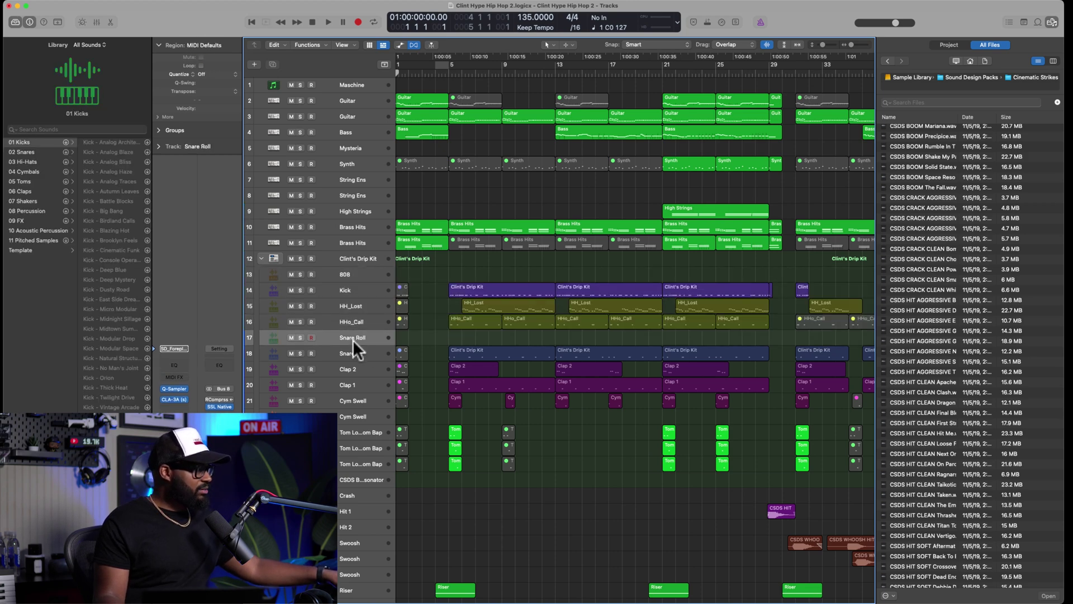
{"action": "left_click", "coordinate": [352, 353]}
{"action": "left_click", "coordinate": [351, 368]}
{"action": "left_click", "coordinate": [350, 384]}
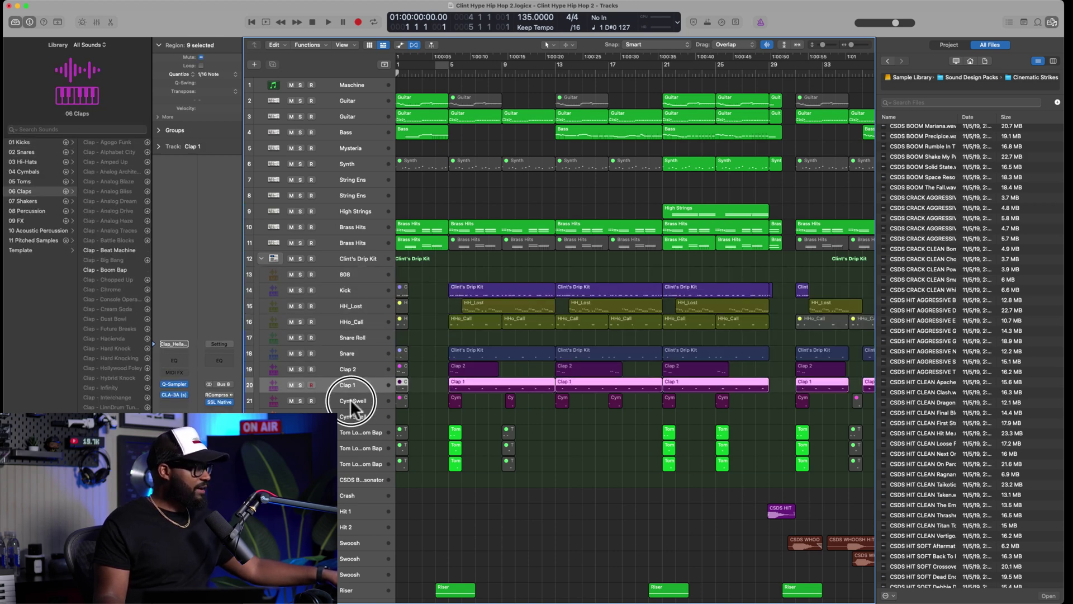
{"action": "left_click", "coordinate": [350, 398]}
{"action": "left_click", "coordinate": [357, 289]}
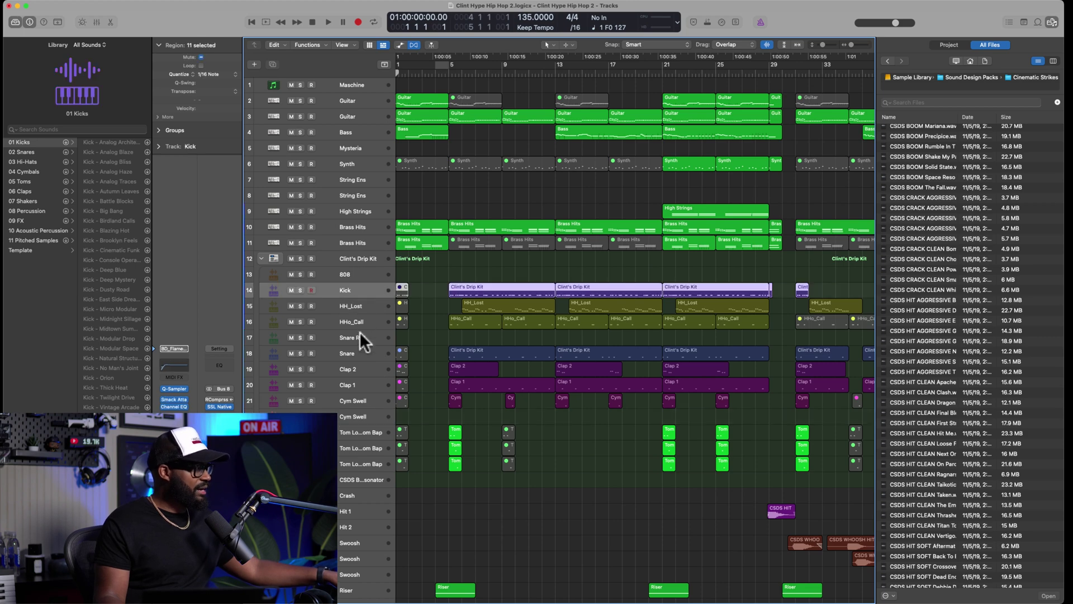
{"action": "left_click", "coordinate": [357, 337]}
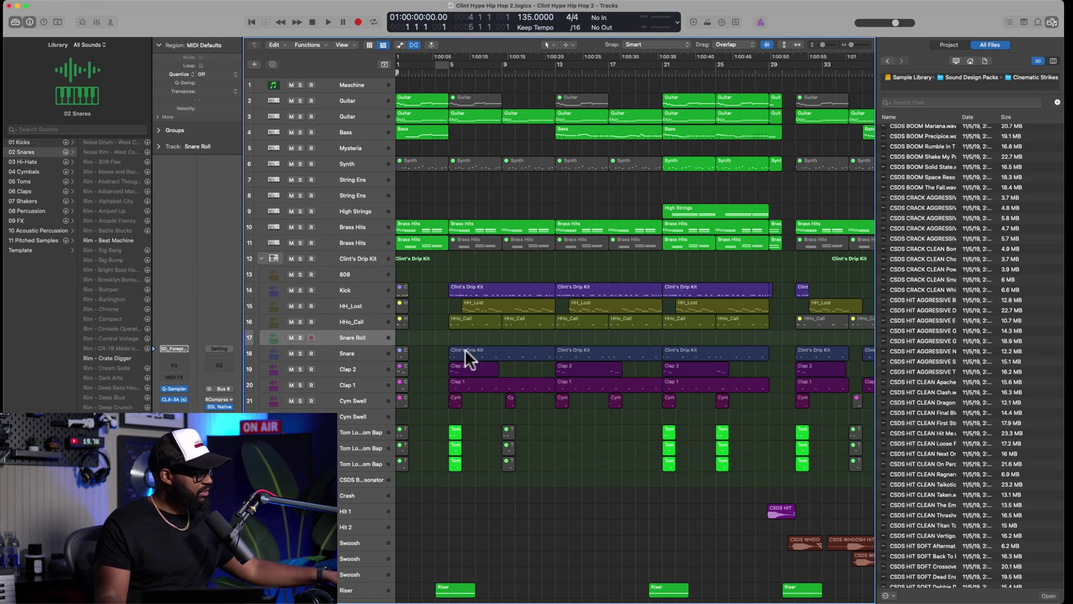
{"action": "key", "text": "super+Left"}
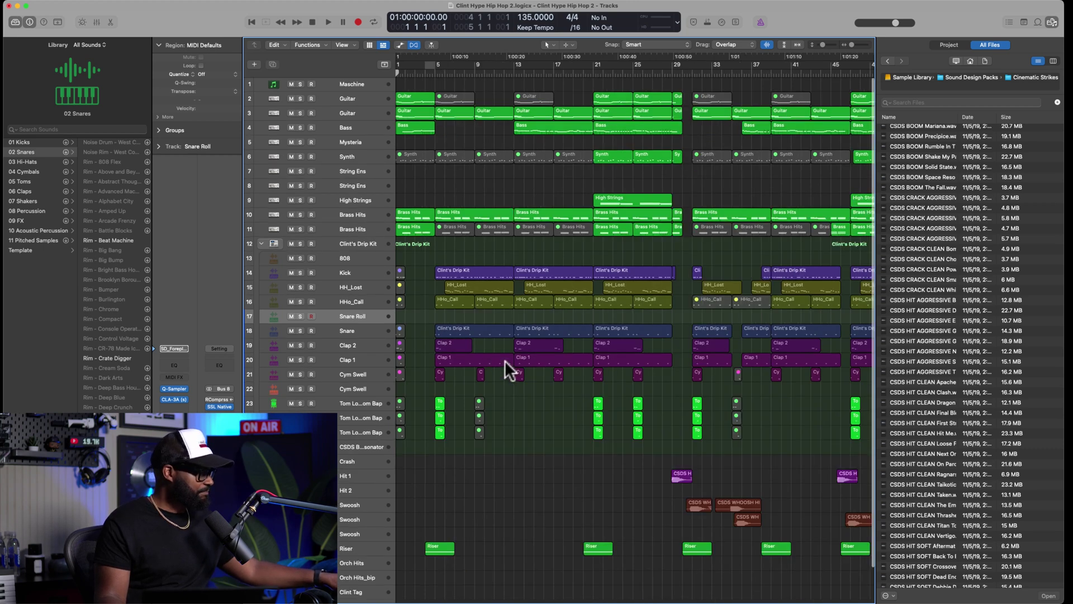
{"action": "key", "text": "super+Left"}
{"action": "left_click", "coordinate": [354, 347]}
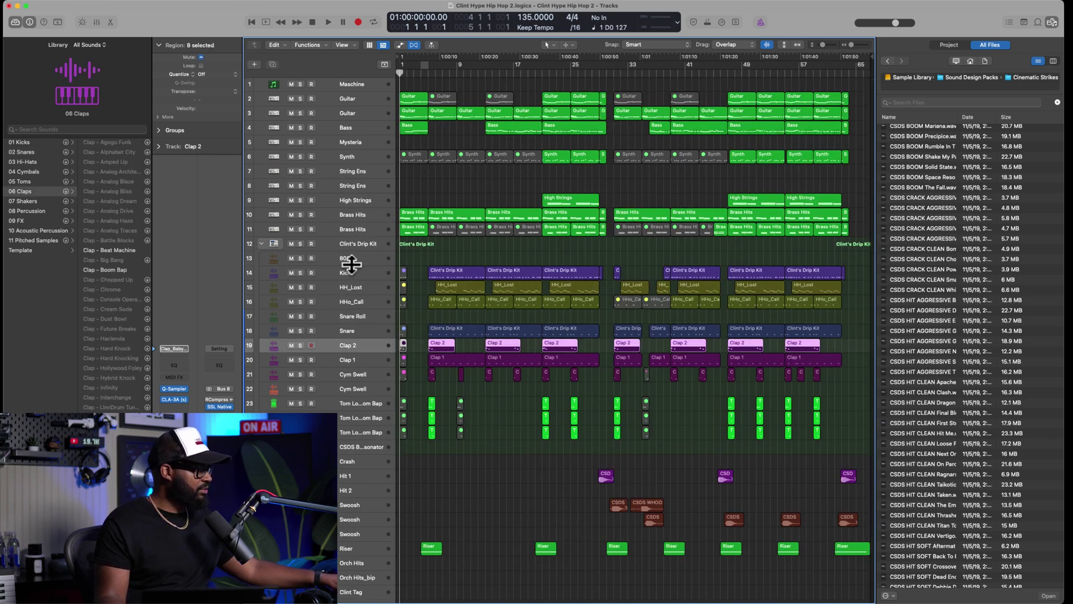
Step: Reopen Drum Machine Designer from the main drum kit track, view the Space Resonator's pad controls, and close the window
{"action": "left_click", "coordinate": [335, 244]}
{"action": "left_click", "coordinate": [261, 243]}
{"action": "left_click", "coordinate": [261, 243]}
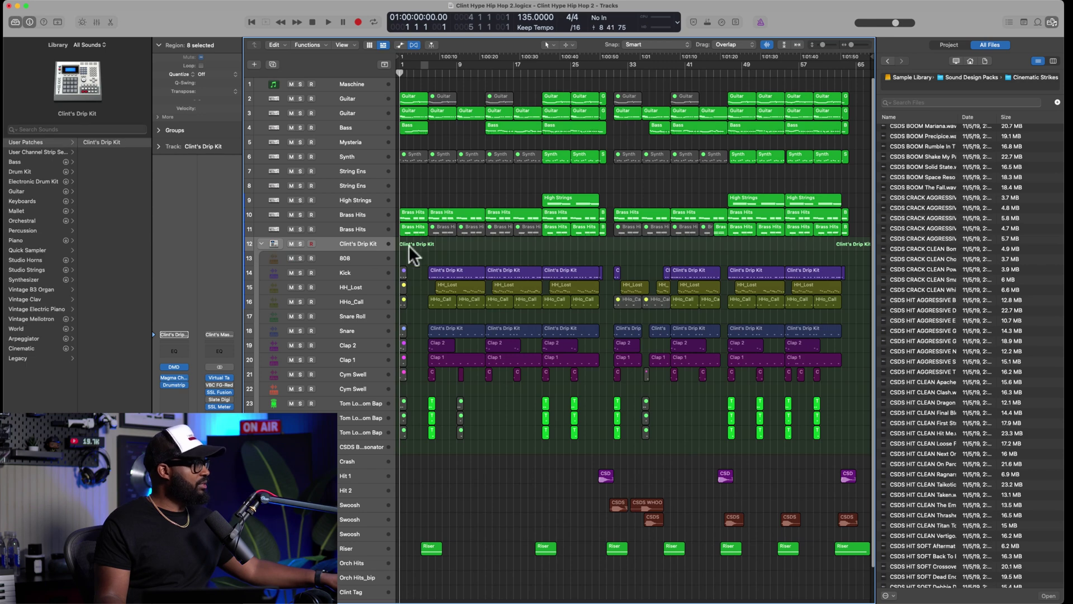
{"action": "left_click", "coordinate": [274, 243]}
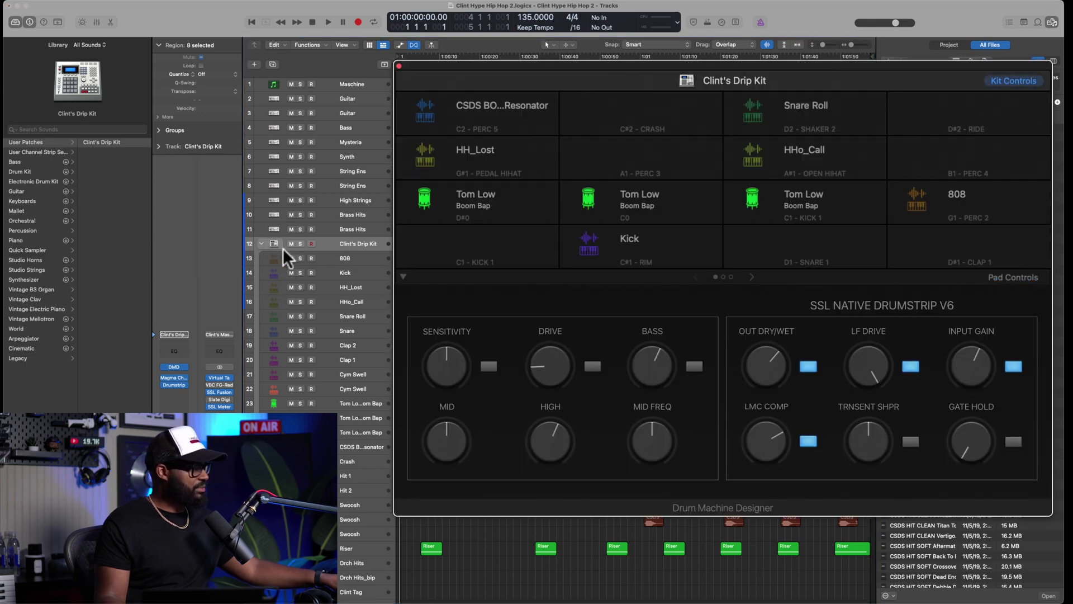
{"action": "left_click", "coordinate": [503, 112]}
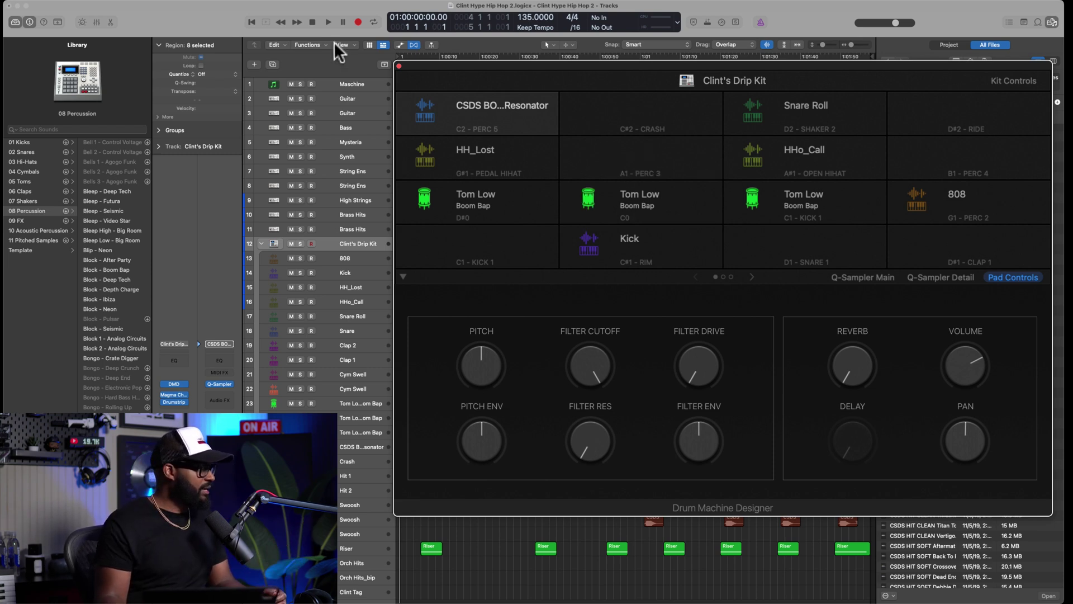
{"action": "left_click", "coordinate": [399, 65]}
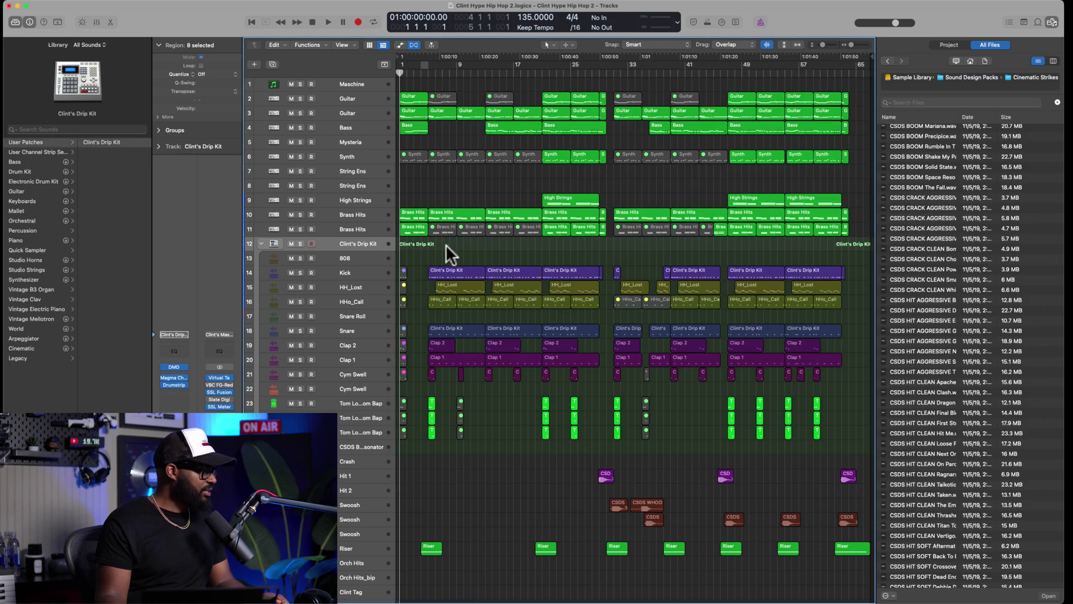
Step: Collapse the drum kit's track stack to view its combined regions, and expand it to review the main track's lane
{"action": "left_click", "coordinate": [261, 244]}
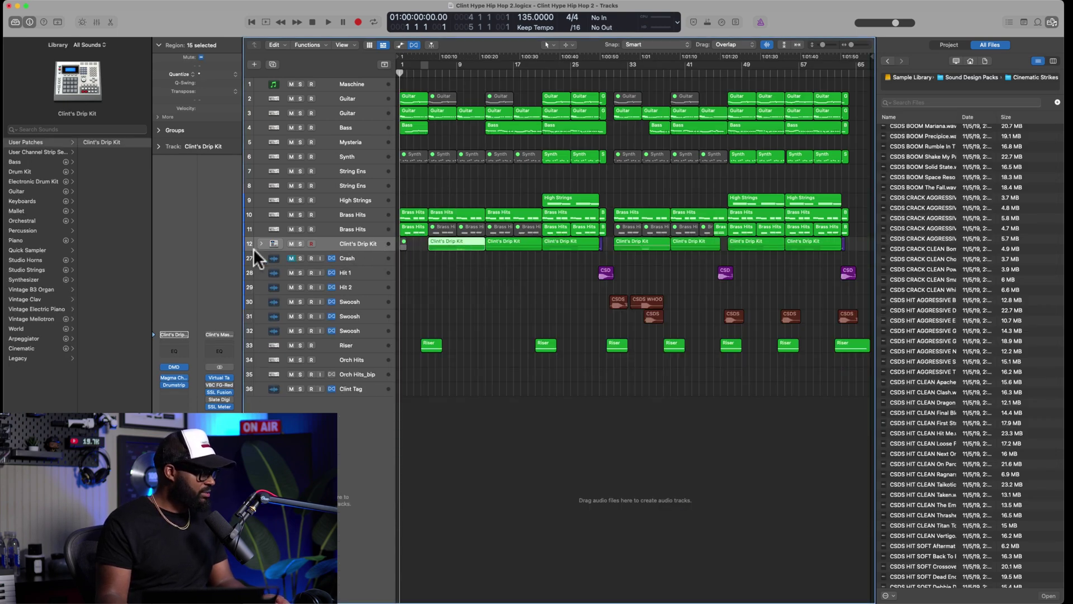
{"action": "left_click", "coordinate": [261, 243]}
{"action": "left_click", "coordinate": [447, 244]}
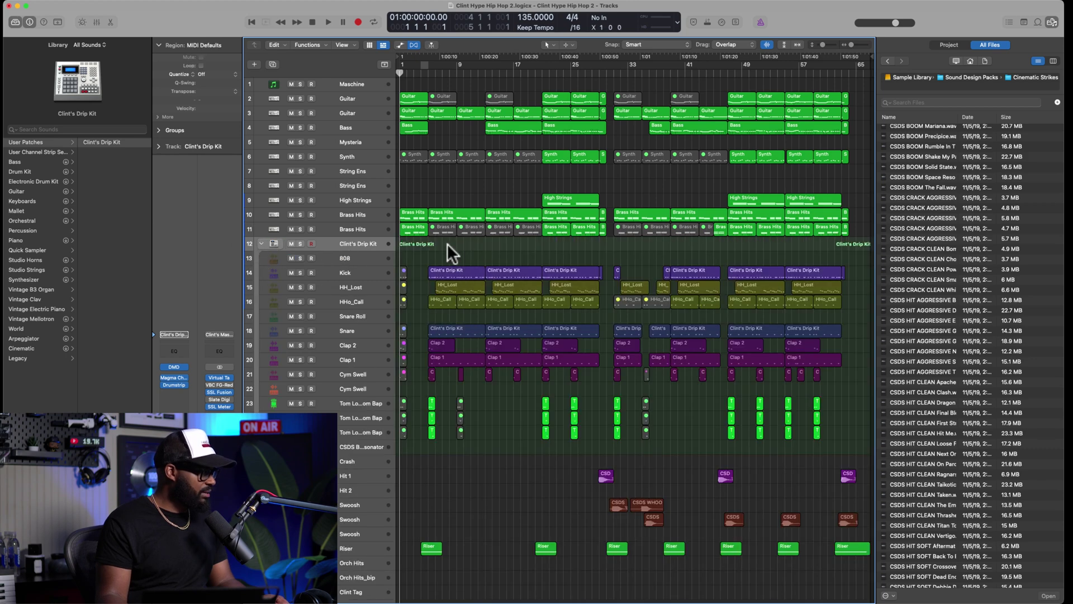
{"action": "left_click_drag", "start_coordinate": [503, 244], "coordinate": [763, 246]}
{"action": "mouse_move", "coordinate": [617, 251]}
{"action": "left_mouse_down"}
{"action": "mouse_move", "coordinate": [706, 403]}
{"action": "mouse_move", "coordinate": [615, 271]}
{"action": "left_mouse_up"}
{"action": "left_click", "coordinate": [517, 244]}
{"action": "left_click_drag", "start_coordinate": [661, 243], "coordinate": [662, 241]}
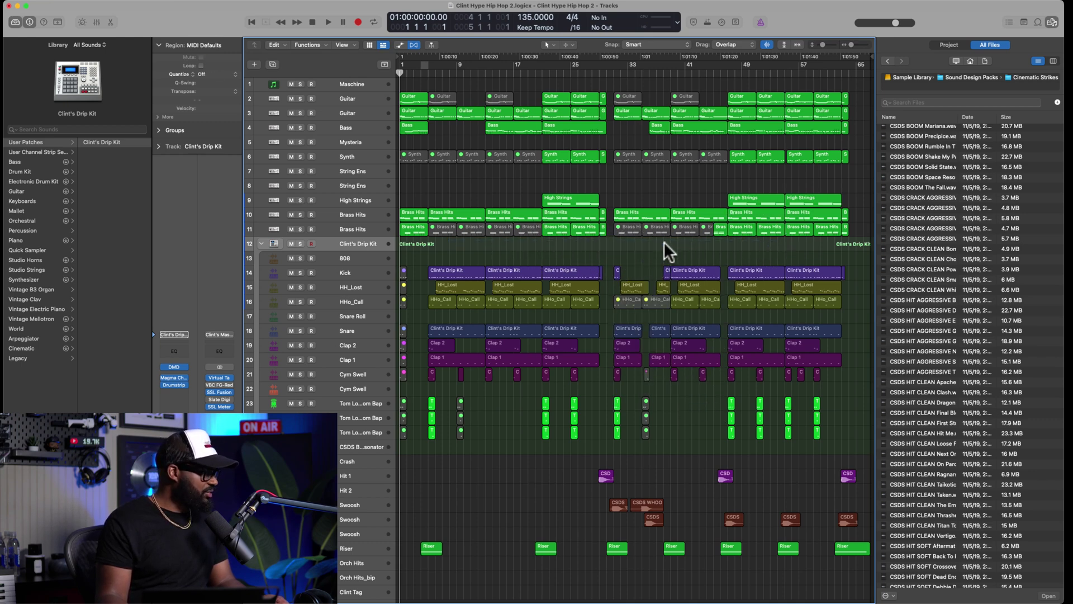
Step: Separate the drum kit region at bar 65 onto the individual drum tracks by note pitch
{"action": "double_click", "coordinate": [862, 243]}
{"action": "right_click", "coordinate": [860, 182]}
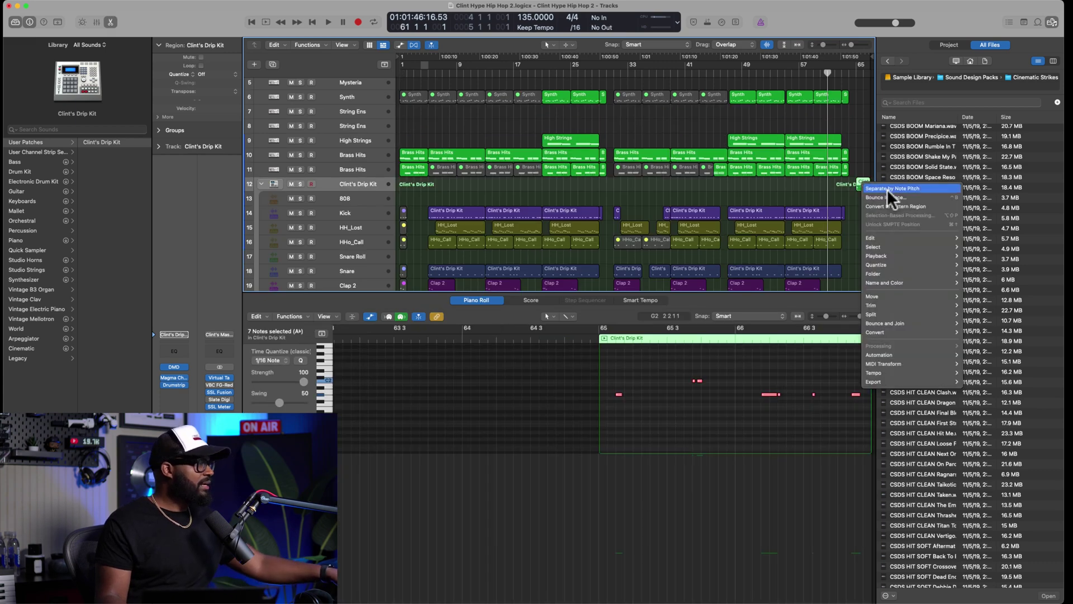
{"action": "left_click", "coordinate": [887, 189]}
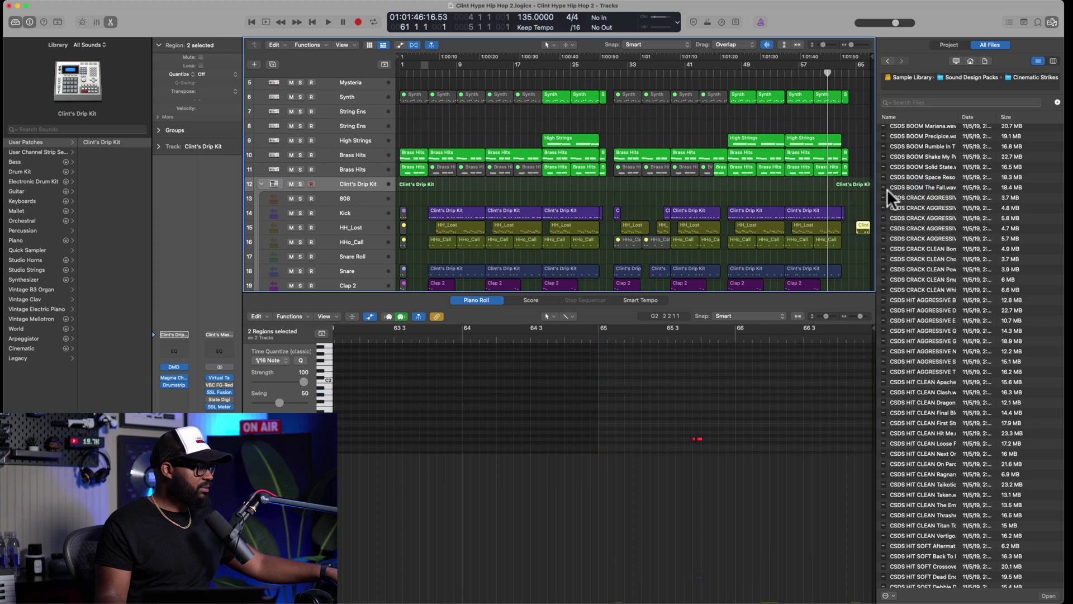
{"action": "scroll", "coordinate": [859, 199], "scroll_direction": "up", "scroll_amount": 3}
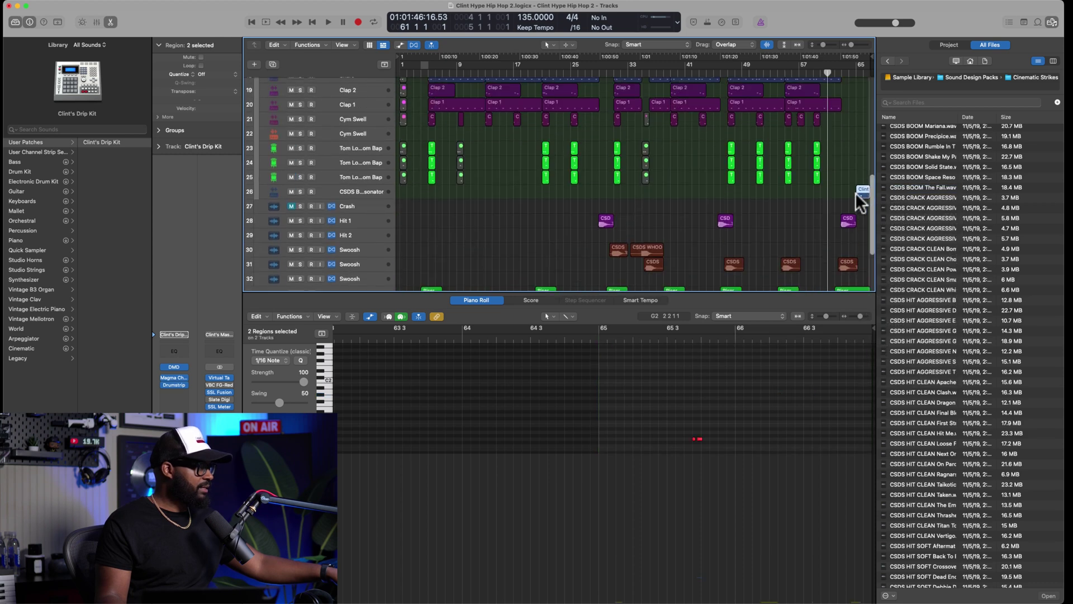
{"action": "scroll", "coordinate": [862, 190], "scroll_direction": "up", "scroll_amount": 5}
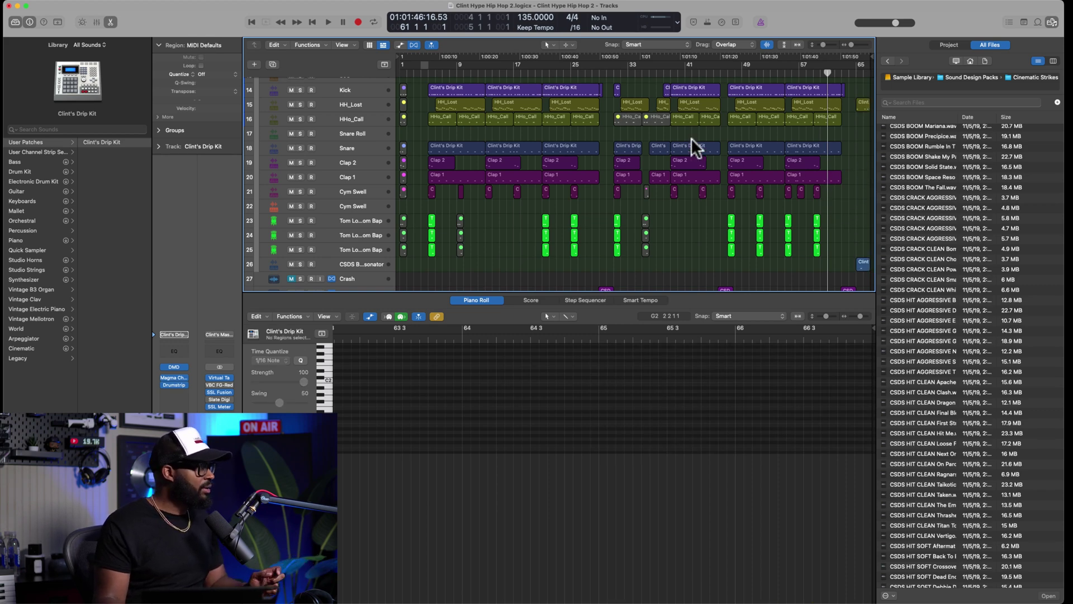
Step: Inspect the separated region at bar 65 on the HH_Lost track in the Piano Roll
{"action": "left_click", "coordinate": [359, 105]}
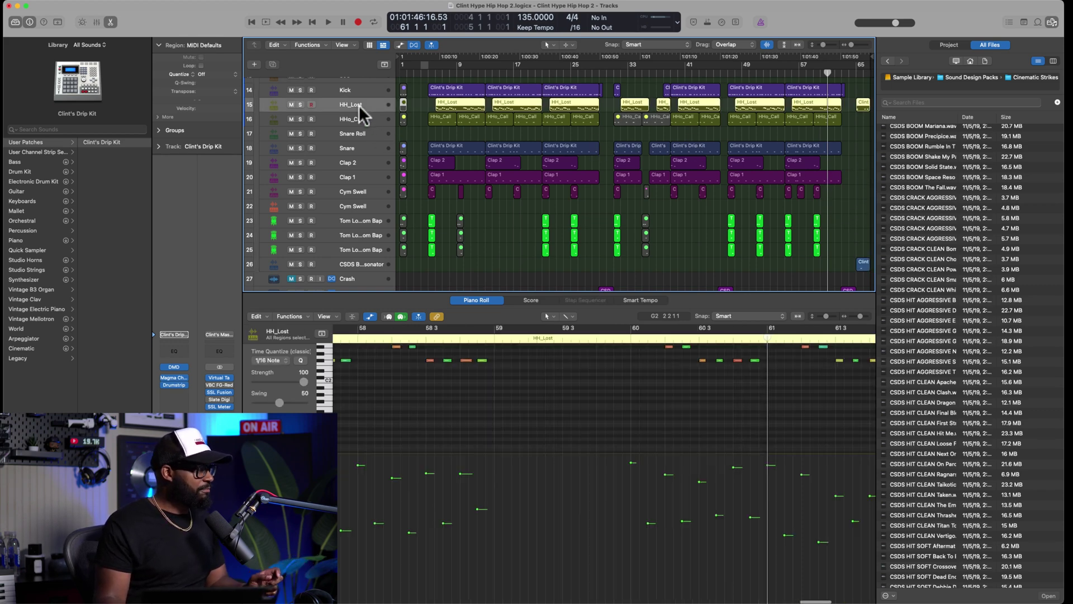
{"action": "left_click", "coordinate": [852, 136]}
{"action": "left_click", "coordinate": [861, 103]}
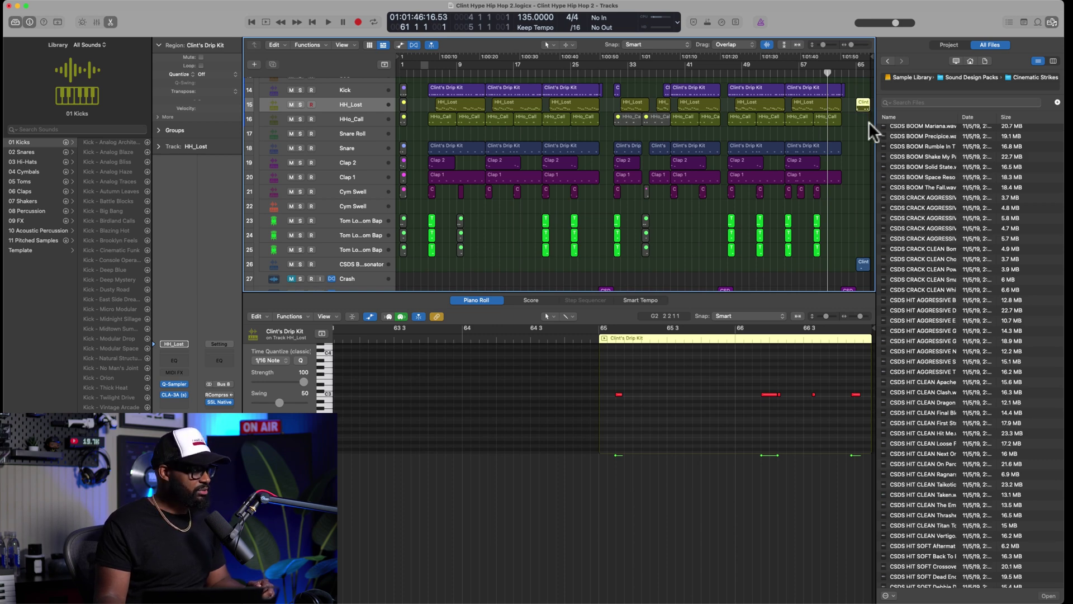
{"action": "left_click", "coordinate": [855, 130]}
{"action": "left_click", "coordinate": [861, 106]}
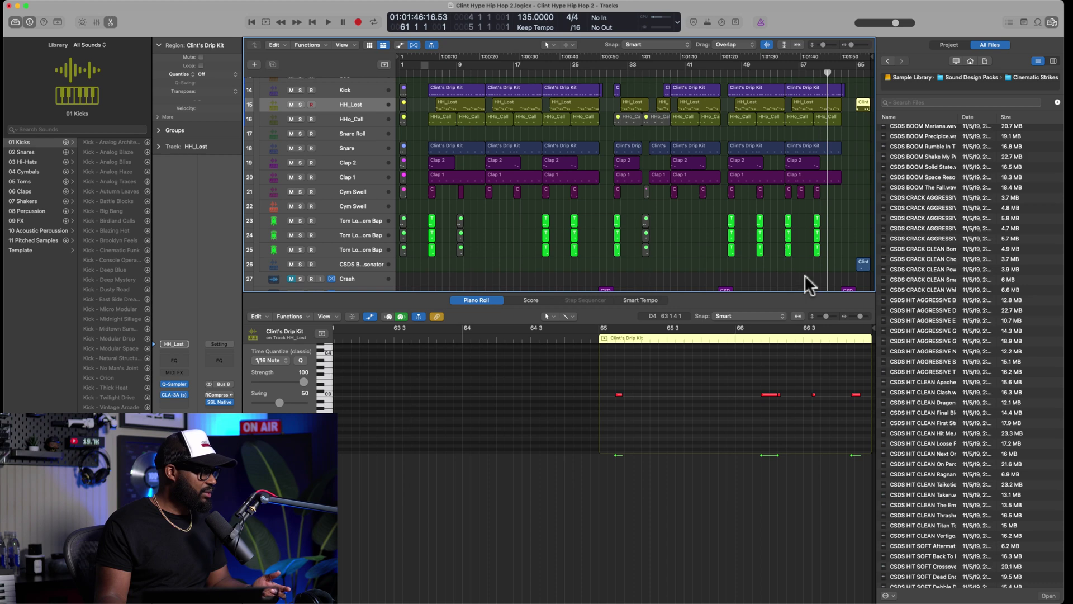
Step: View the separated region at bar 65 on the Space Resonator track in the Piano Roll, and select the main drum kit track
{"action": "left_click", "coordinate": [862, 263]}
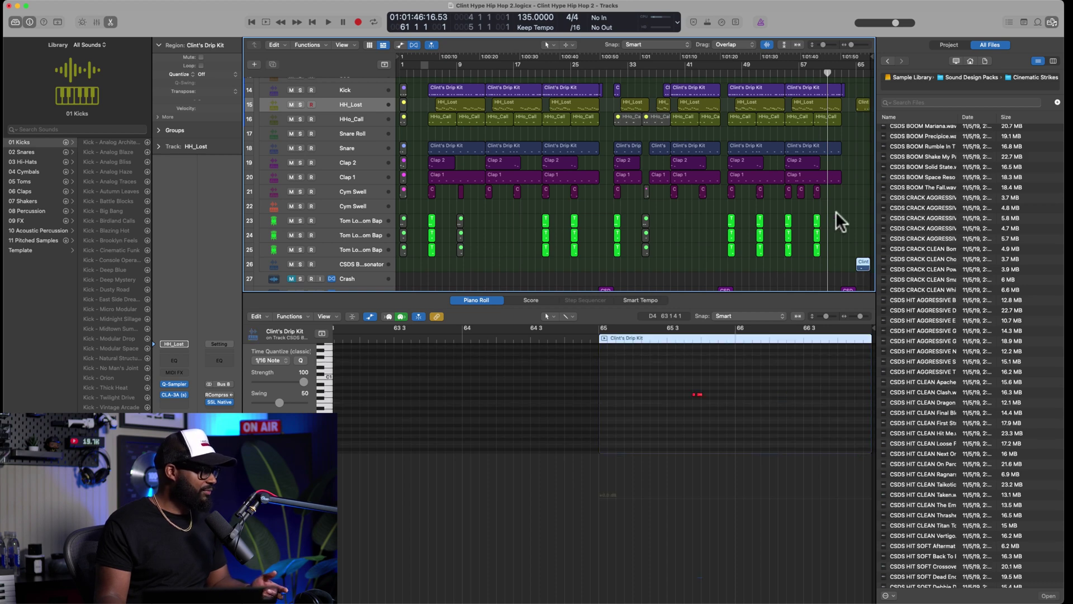
{"action": "scroll", "coordinate": [591, 199], "scroll_direction": "up", "scroll_amount": 4}
{"action": "left_click", "coordinate": [360, 173]}
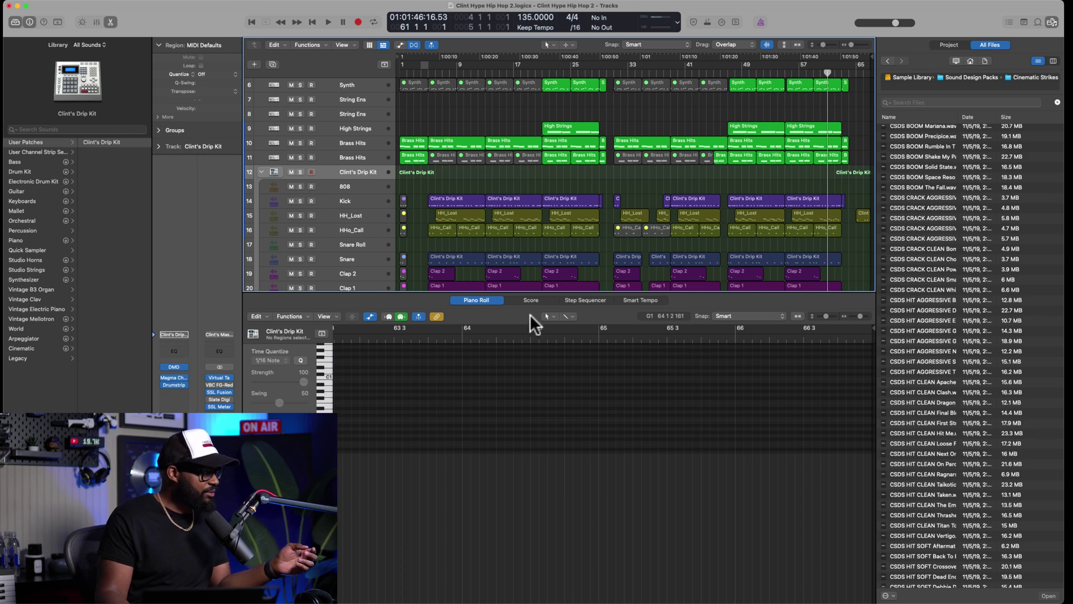
Step: Delete the separated regions at bar 65 from the HH_Lost and Space Resonator tracks, and close the Piano Roll
{"action": "scroll", "coordinate": [760, 179], "scroll_direction": "down", "scroll_amount": 5}
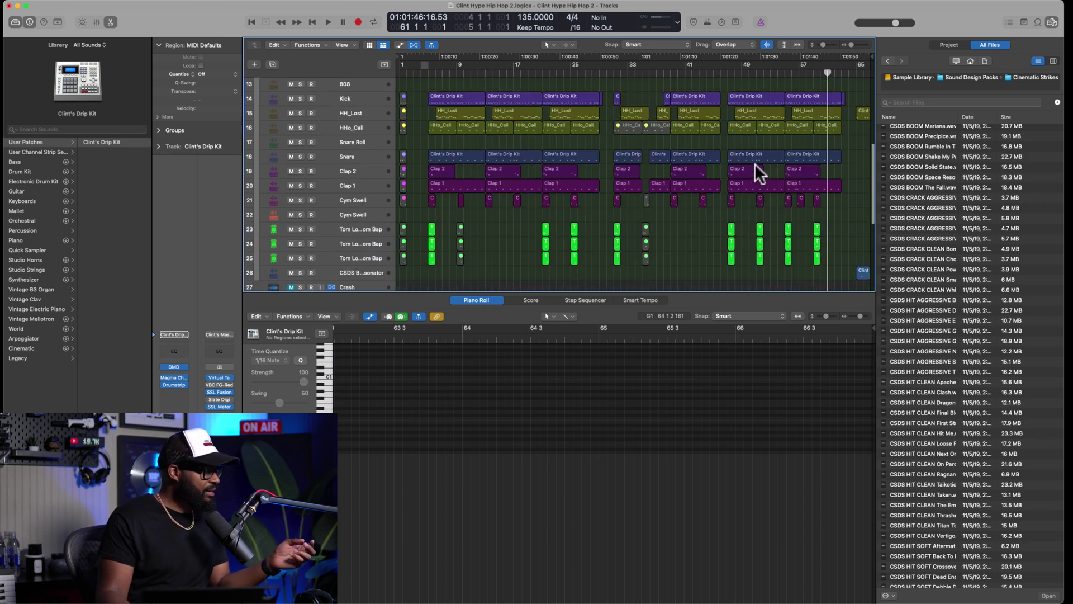
{"action": "scroll", "coordinate": [812, 163], "scroll_direction": "up", "scroll_amount": 4}
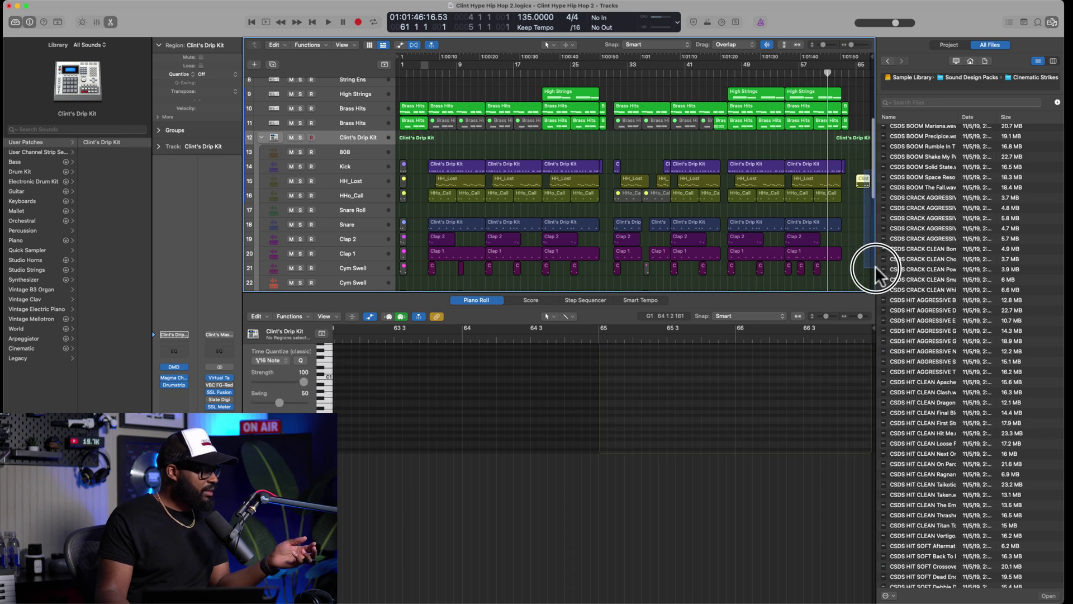
{"action": "key", "text": "e"}
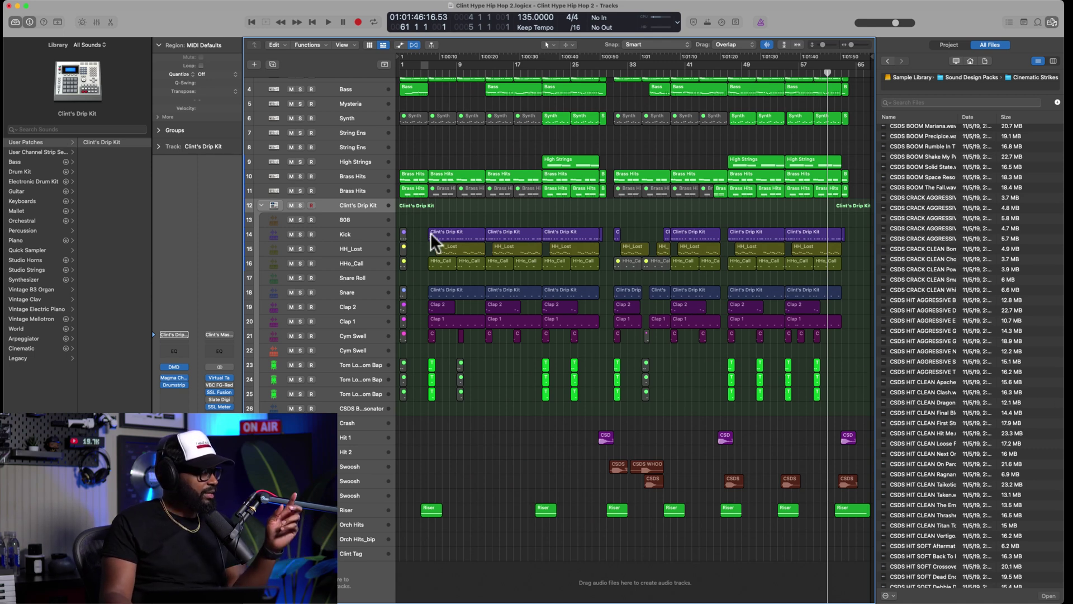
Step: Compare the channel strips of the 808 track and the main drum kit track, ending with the 808 track selected
{"action": "left_click", "coordinate": [362, 219]}
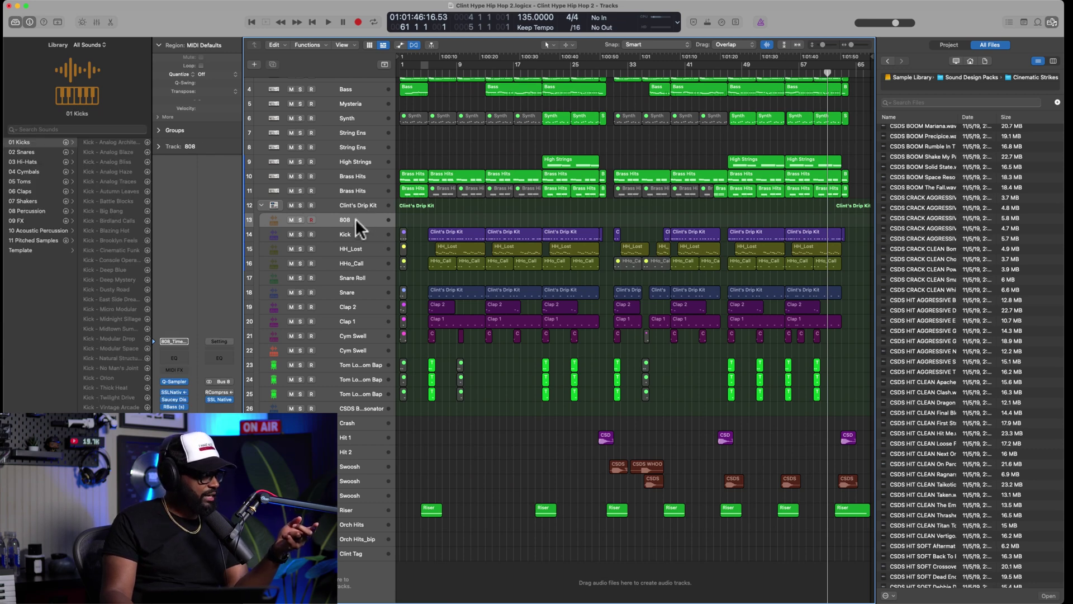
{"action": "left_click", "coordinate": [355, 205]}
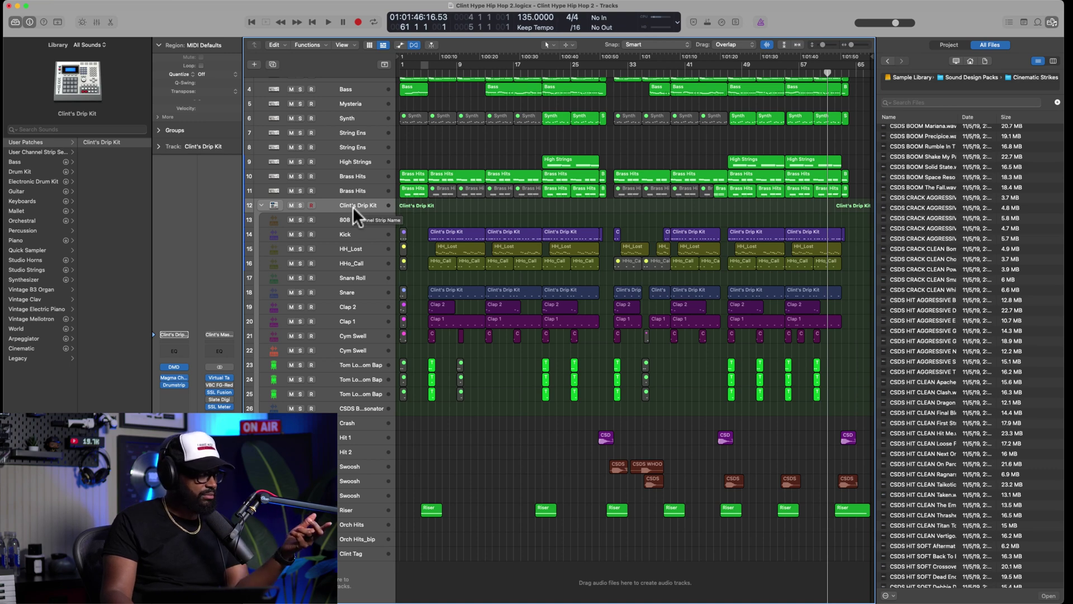
{"action": "left_click", "coordinate": [349, 219]}
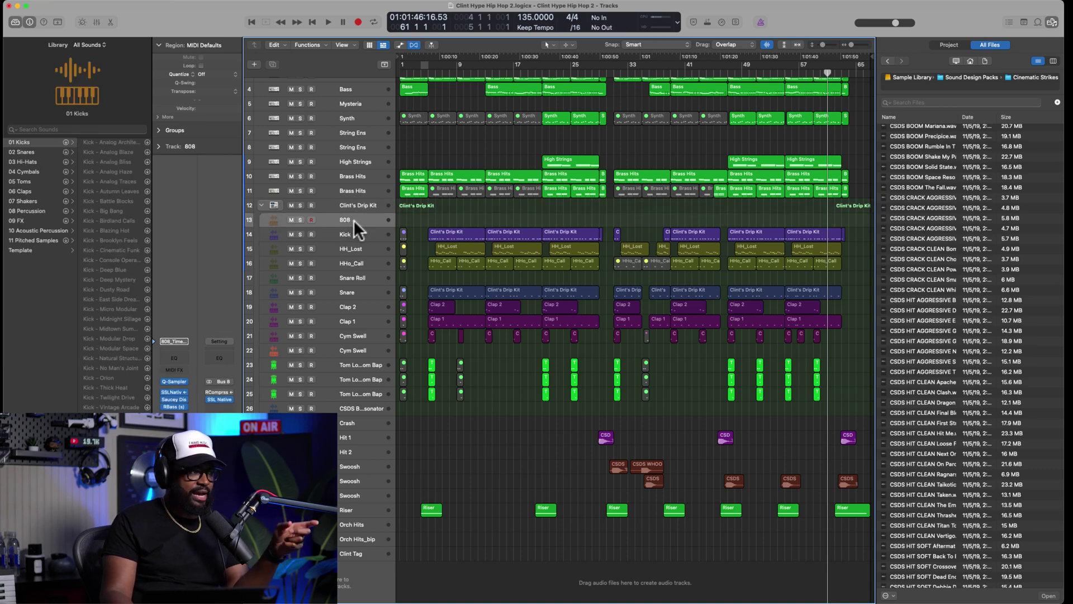